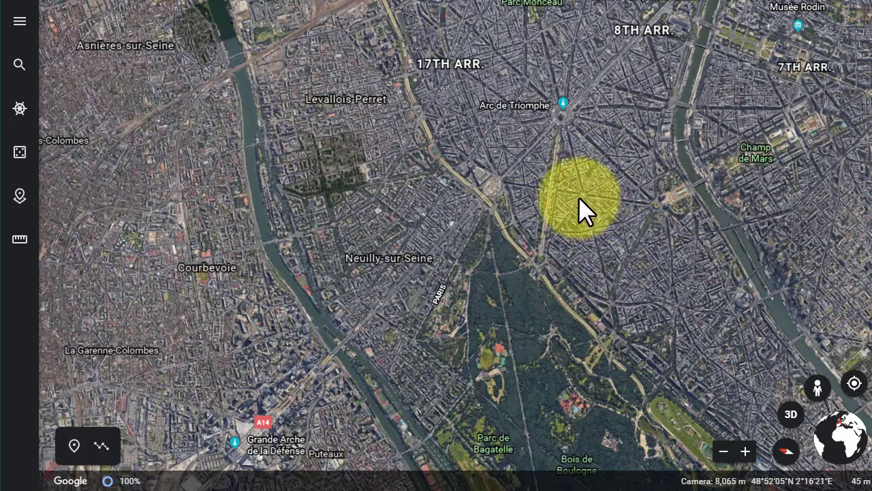
# Step: Zoom in and pan the satellite view to centre the Arc de Triomphe
pyautogui.scroll(2, 587, 214)
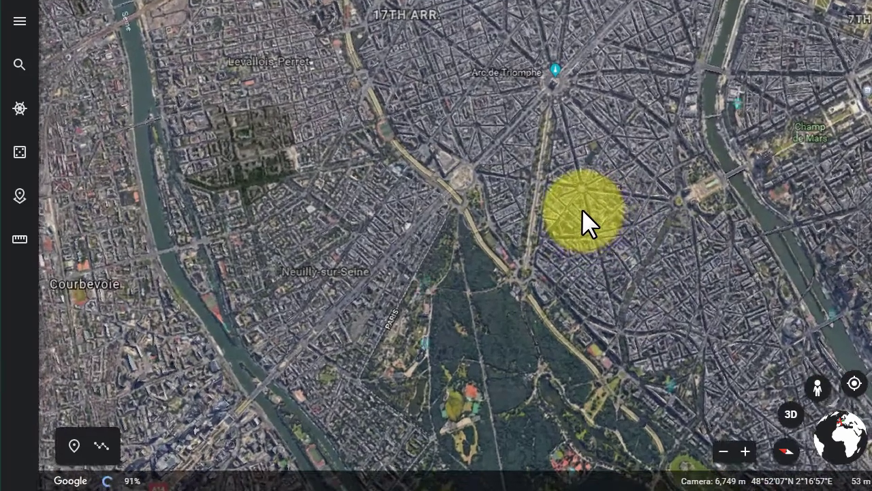
pyautogui.moveTo(582, 210); pyautogui.dragTo(527, 336)
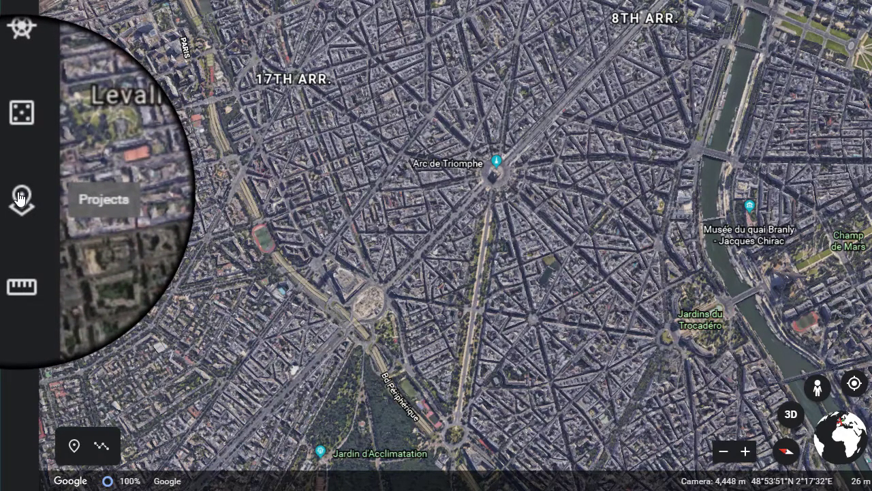
# Step: Create a new blank project from the Projects list's New project menu
pyautogui.click(19, 197)
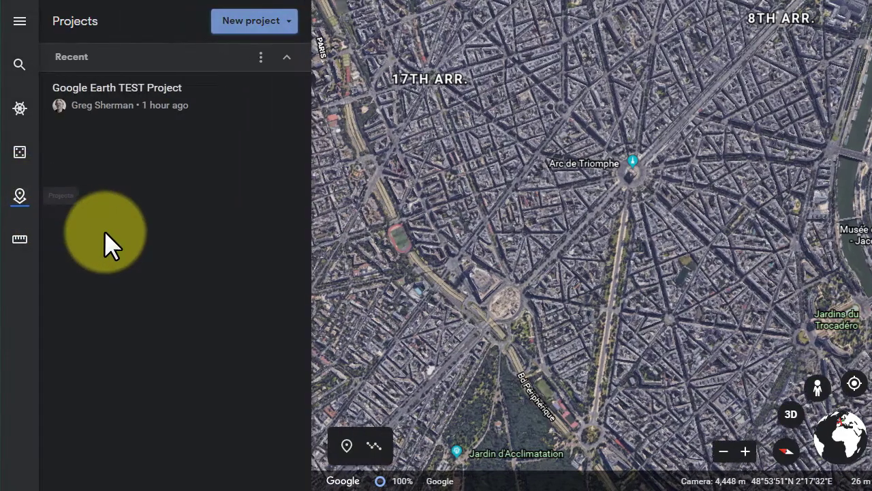
pyautogui.click(242, 22)
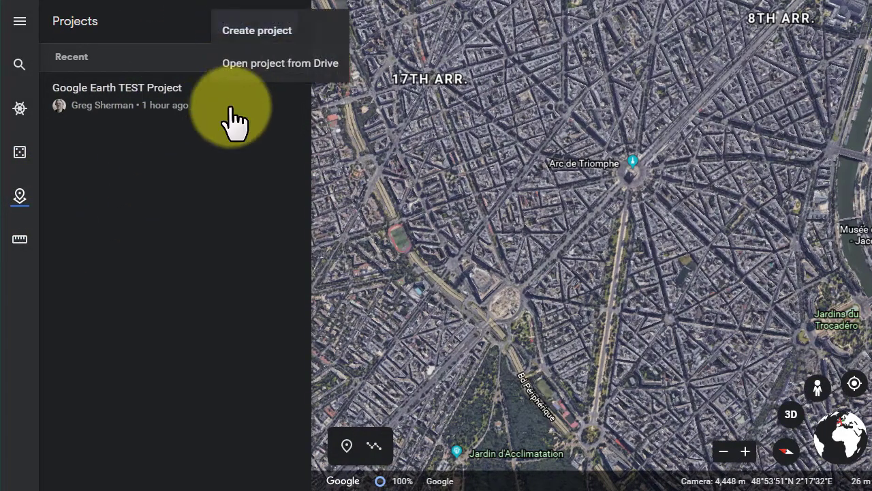
pyautogui.click(254, 30)
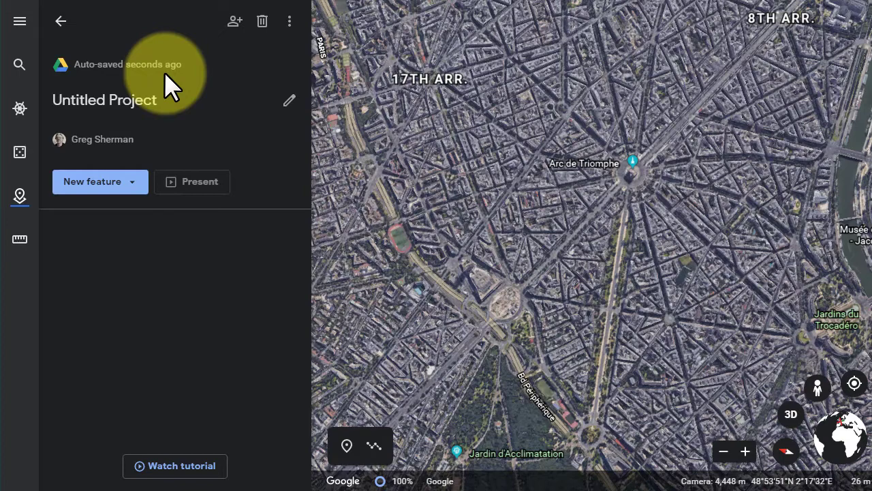
# Step: Change the project title from 'Untitled Project' to 'Mendel's Garden'
pyautogui.click(291, 104)
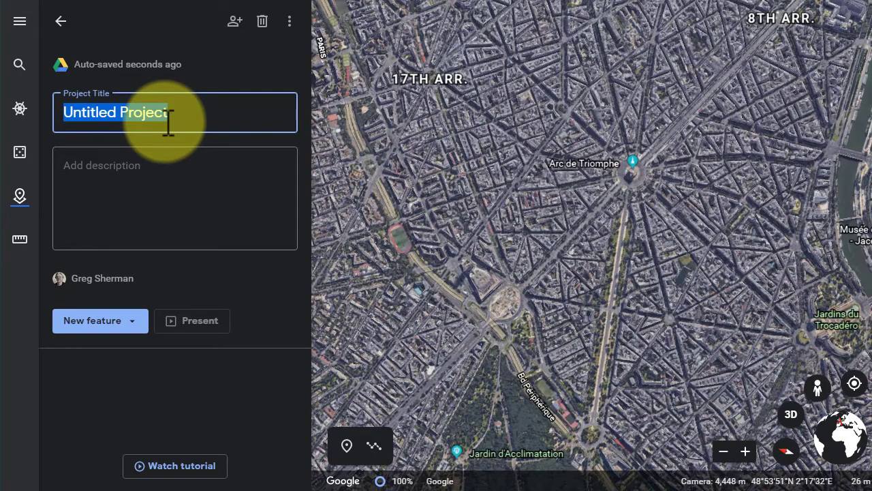
pyautogui.write('Me')
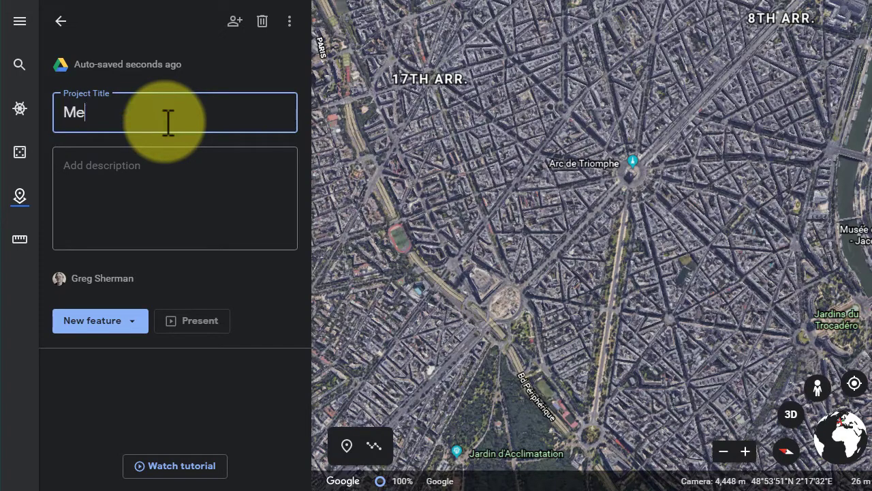
pyautogui.write("ndel's Garden")
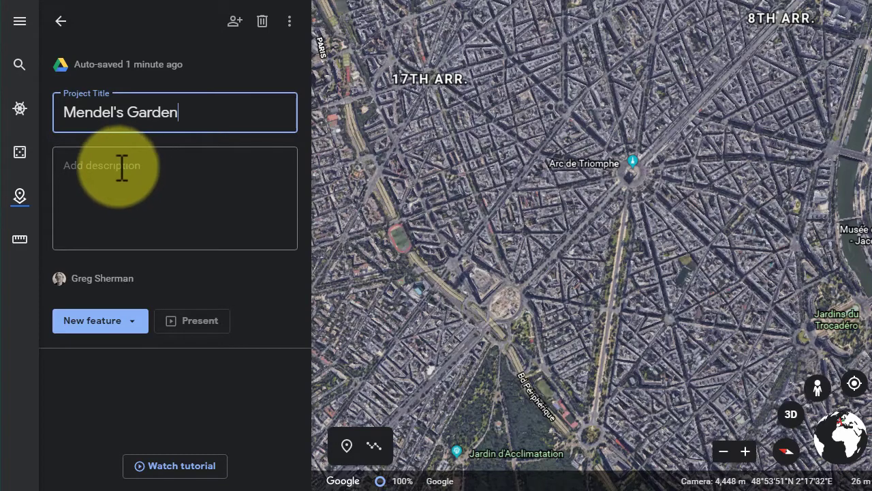
# Step: Add a description saying the project presents locations where Gregor Mendel conducted experiments
pyautogui.click(76, 154)
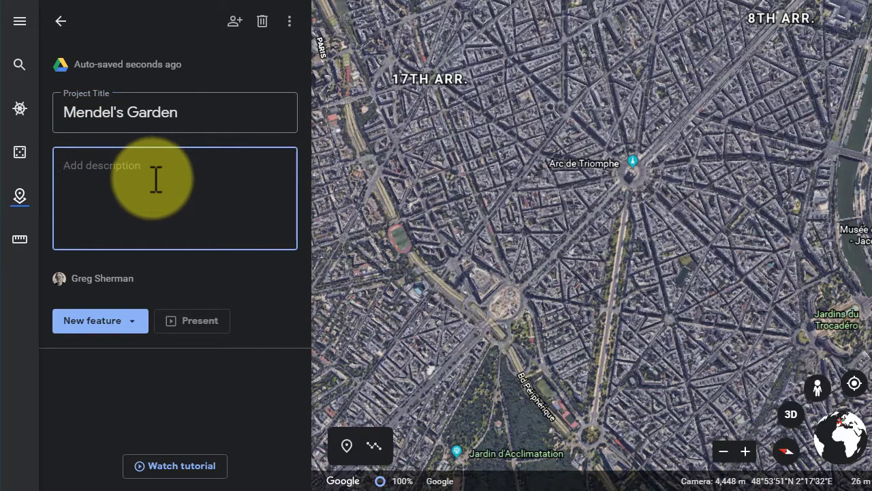
pyautogui.write('This project presents some of the locations where Gregor Mendel conducted experiments with plants to explain inherited traits.')
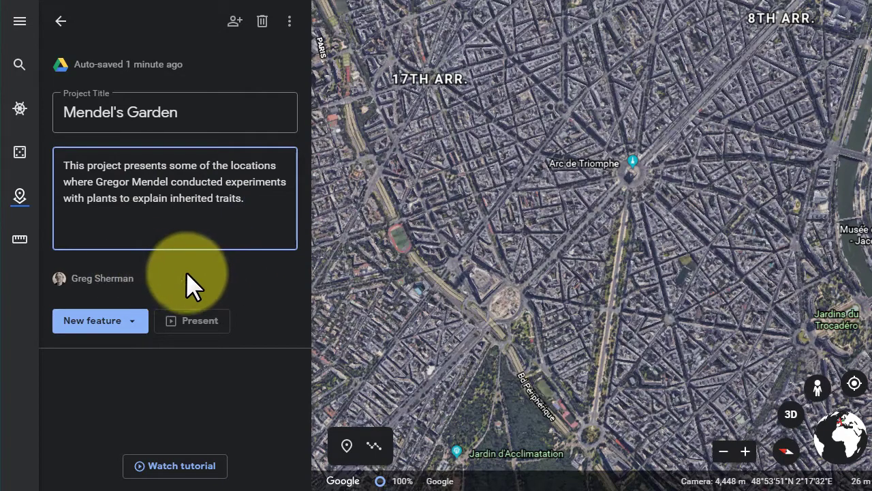
pyautogui.click(134, 329)
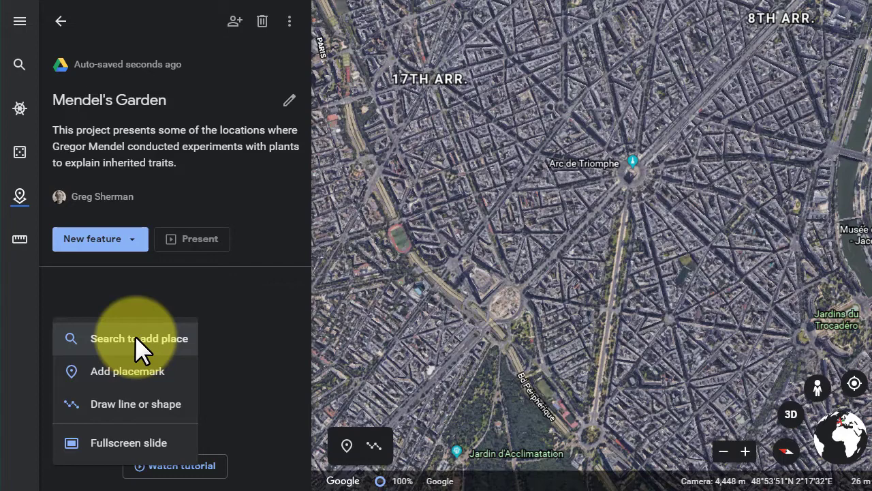
# Step: Choose Search to add place from the New feature options
pyautogui.click(135, 335)
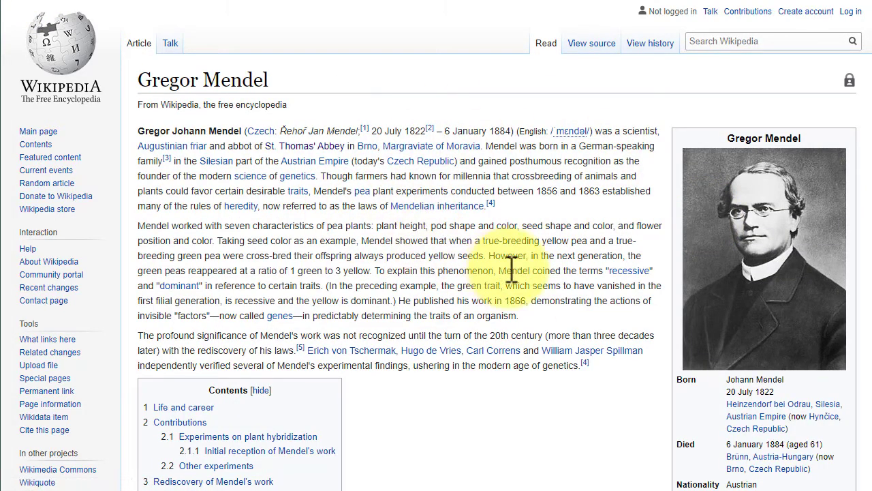
# Step: Save Gregor Mendel's portrait photo from Wikipedia to the Desktop
pyautogui.rightClick(761, 245)
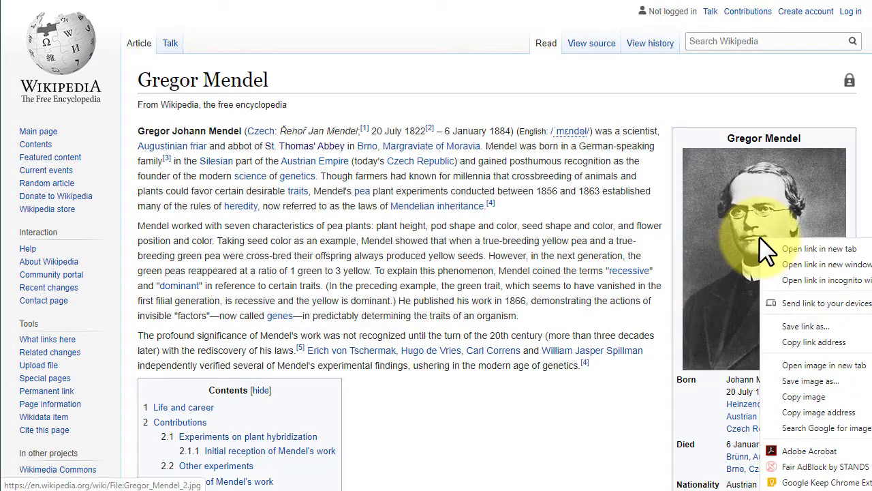
pyautogui.click(823, 380)
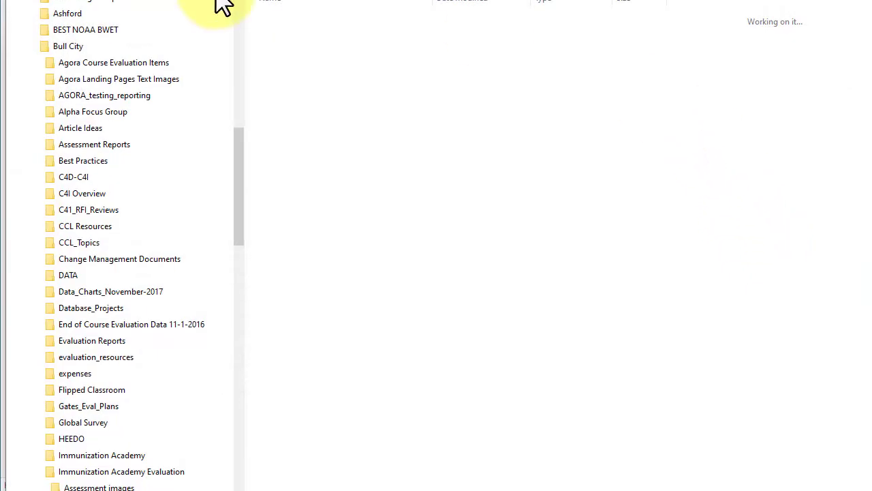
pyautogui.moveTo(240, 129); pyautogui.dragTo(150, 34)
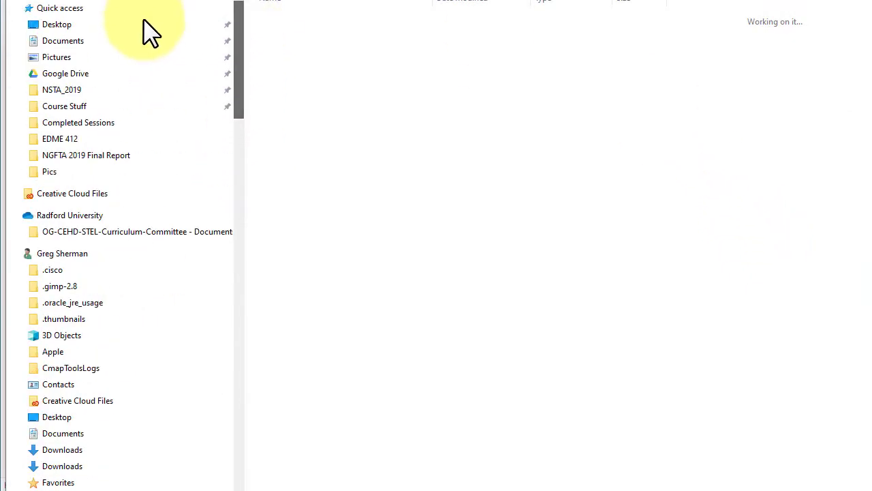
pyautogui.click(102, 26)
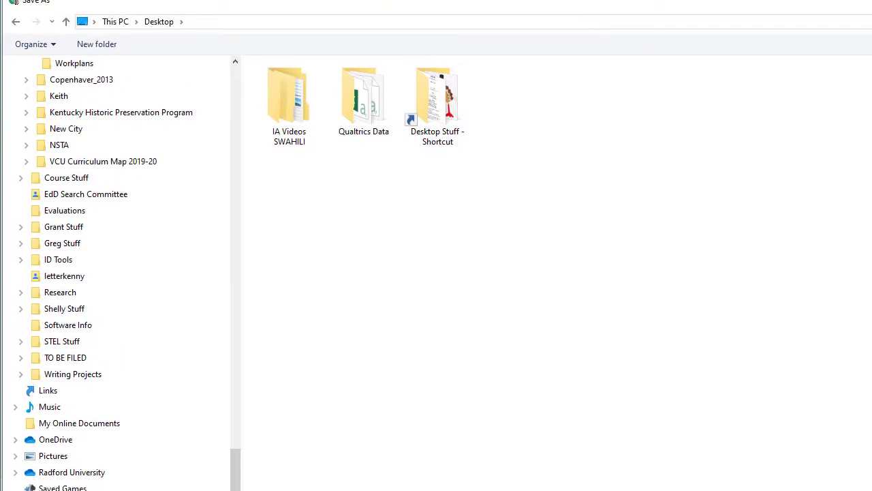
pyautogui.press('Return')
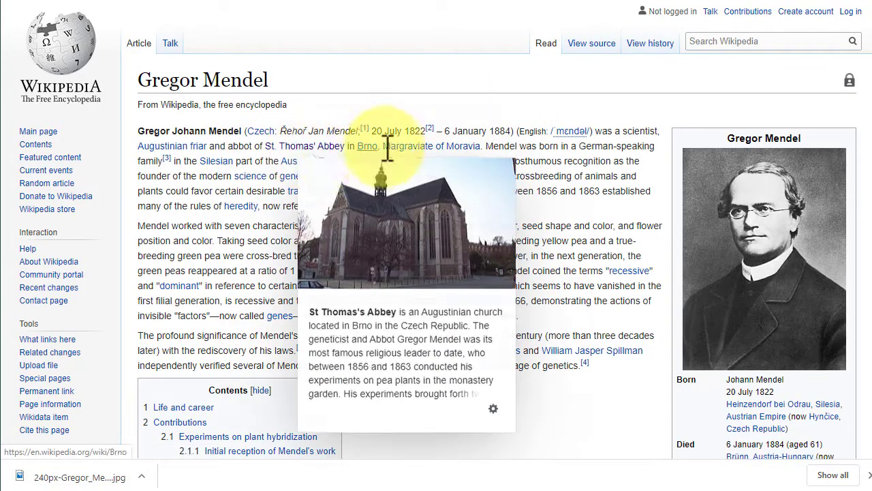
# Step: Open the Margraviate of Moravia article linked from Mendel's page
pyautogui.moveTo(392, 150)
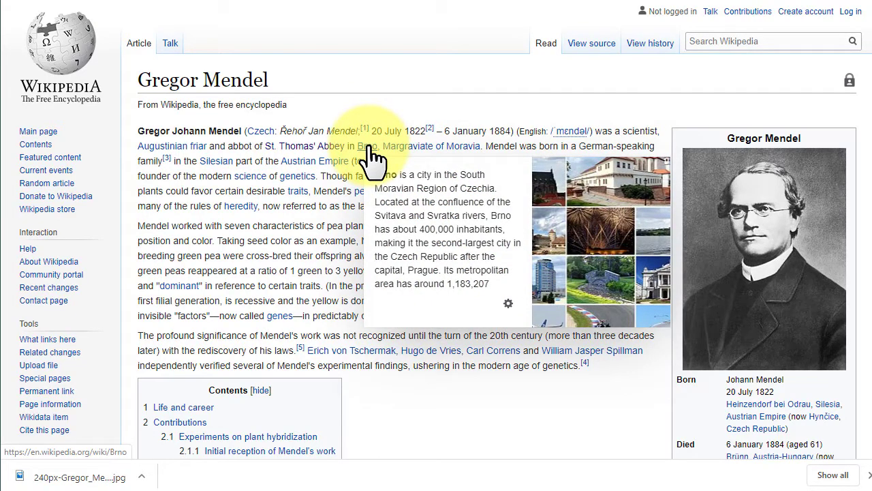
pyautogui.moveTo(429, 164)
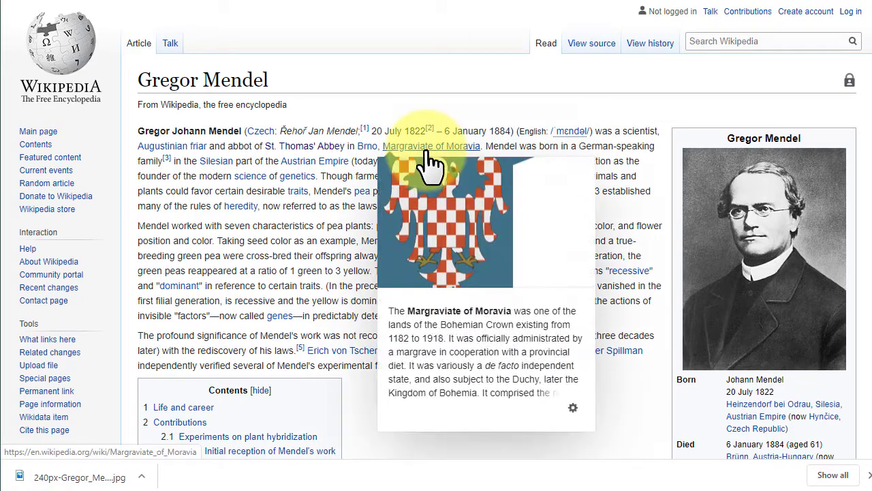
pyautogui.click(583, 176)
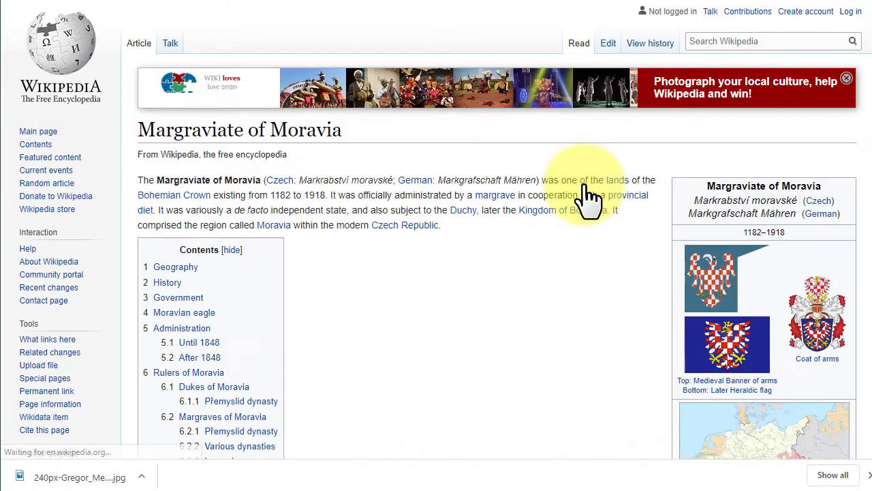
# Step: Open the St Thomas's Abbey article and save the Abbey church of the Assumption photo to the Desktop
pyautogui.click(6, 3)
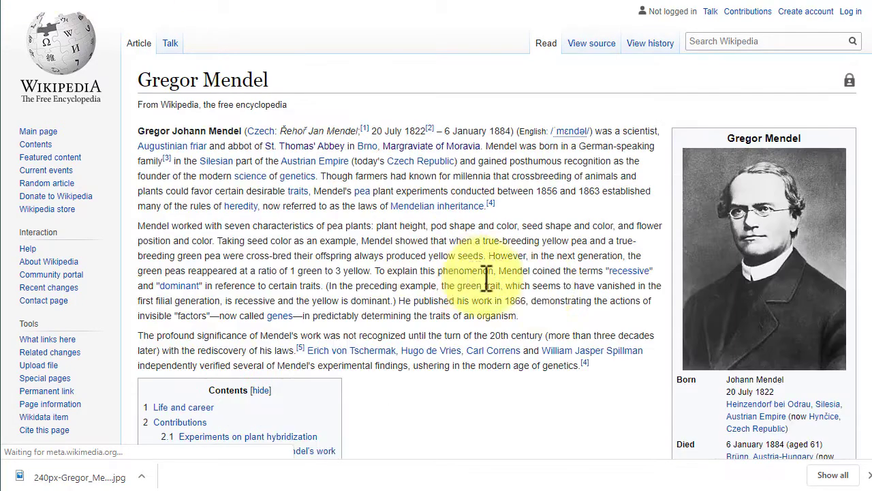
pyautogui.click(335, 179)
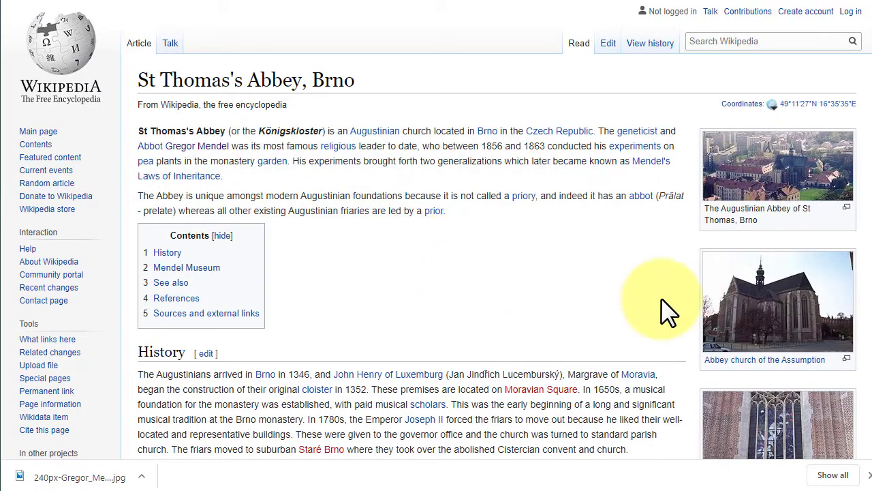
pyautogui.click(772, 317)
pyautogui.rightClick(476, 195)
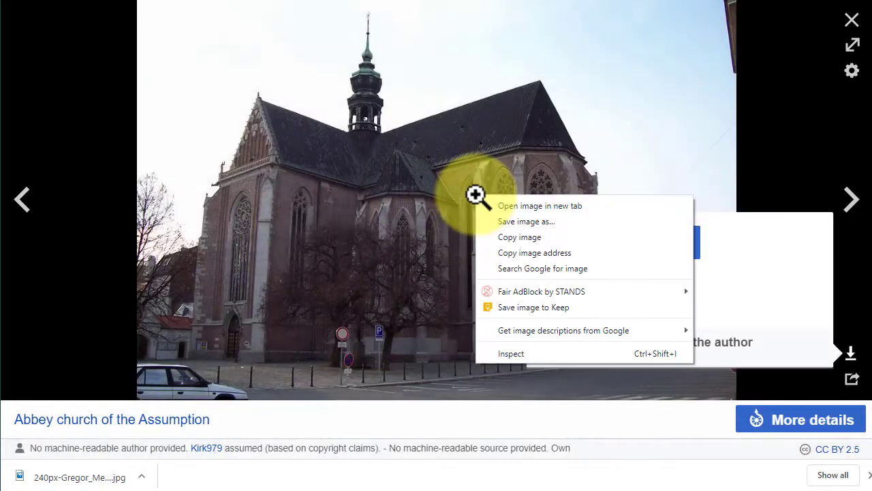
pyautogui.click(533, 226)
pyautogui.click(623, 248)
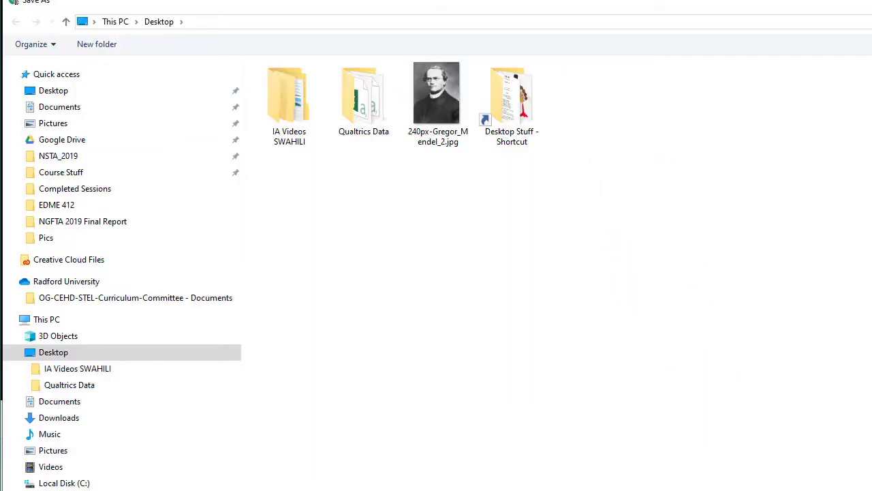
pyautogui.press('Return')
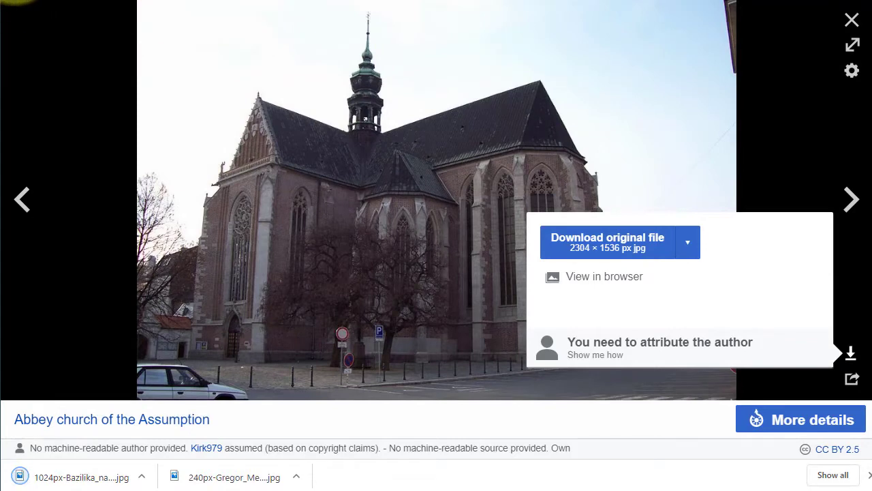
# Step: Copy the name 'St Thomas's Abbey' from the article text
pyautogui.press('Escape')
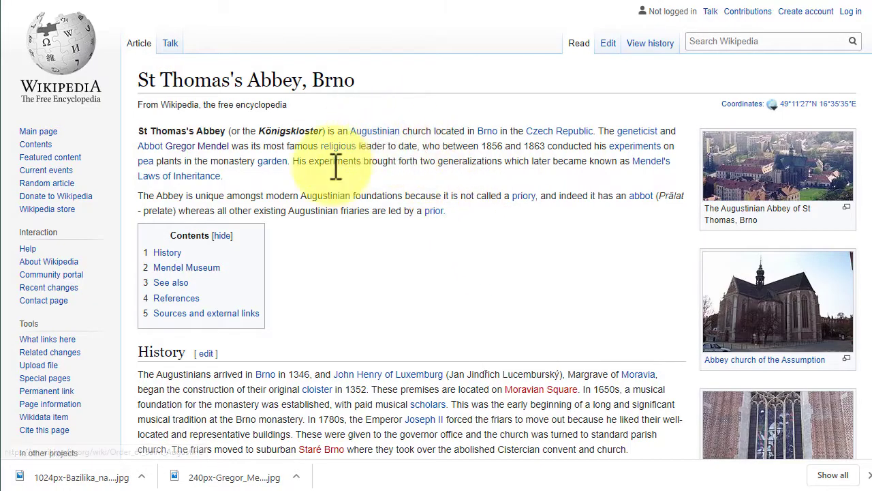
pyautogui.moveTo(138, 131); pyautogui.dragTo(230, 132)
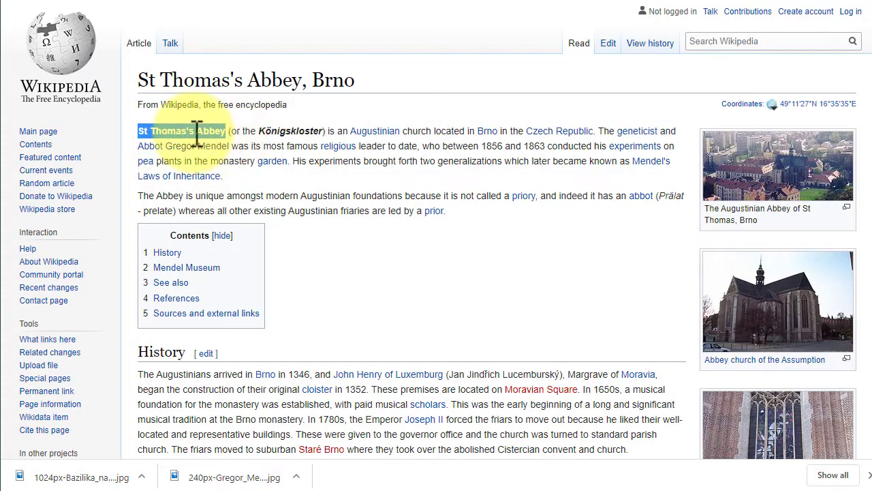
pyautogui.rightClick(197, 134)
pyautogui.click(226, 144)
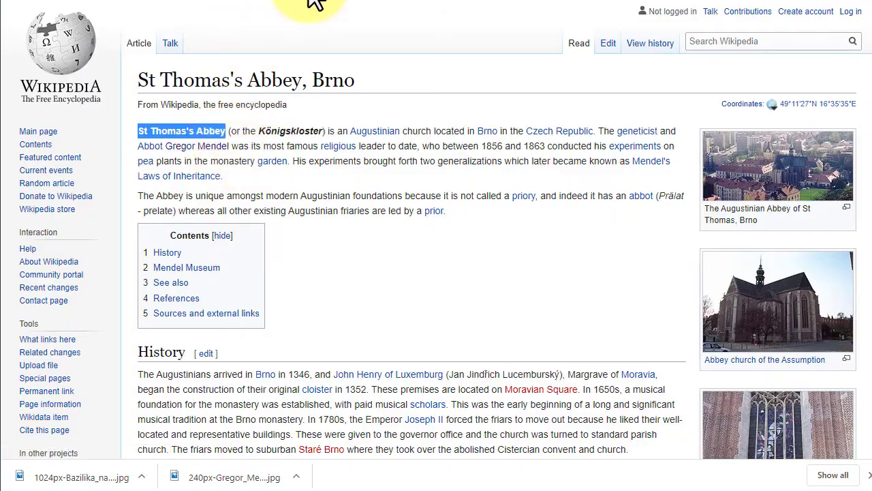
# Step: Back in Google Earth, search the pasted 'St Thomas's Abbey' and open the Brno result
pyautogui.hotkey('ctrl', 'Tab')
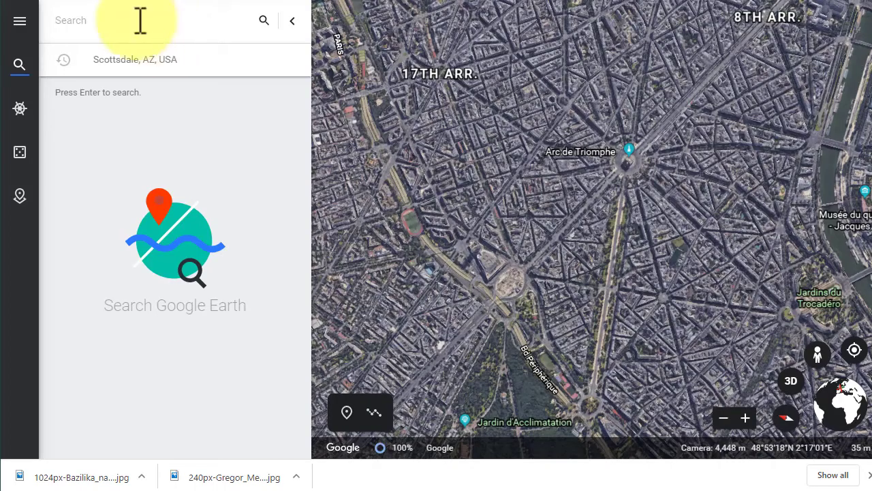
pyautogui.rightClick(120, 18)
pyautogui.click(174, 122)
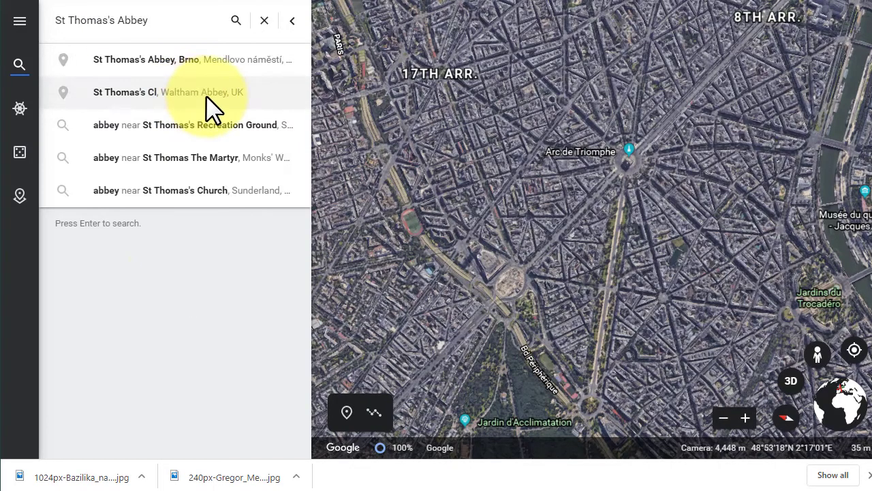
pyautogui.click(245, 60)
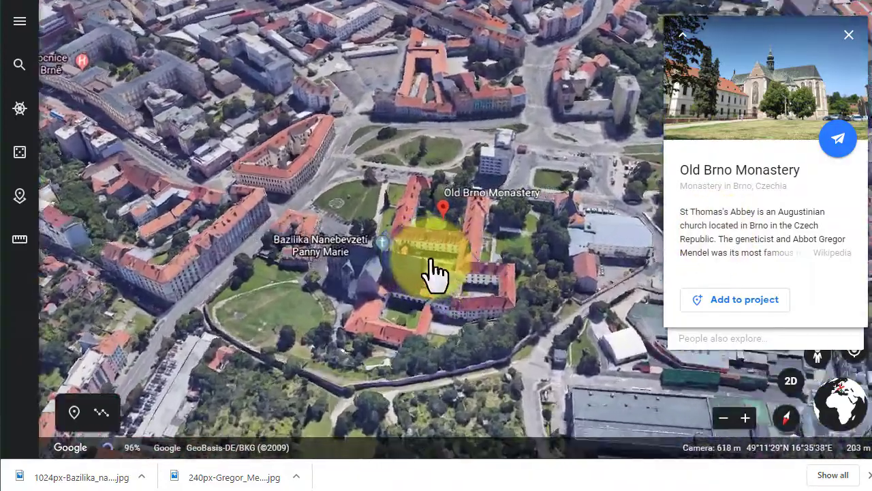
pyautogui.scroll(5, 437, 268)
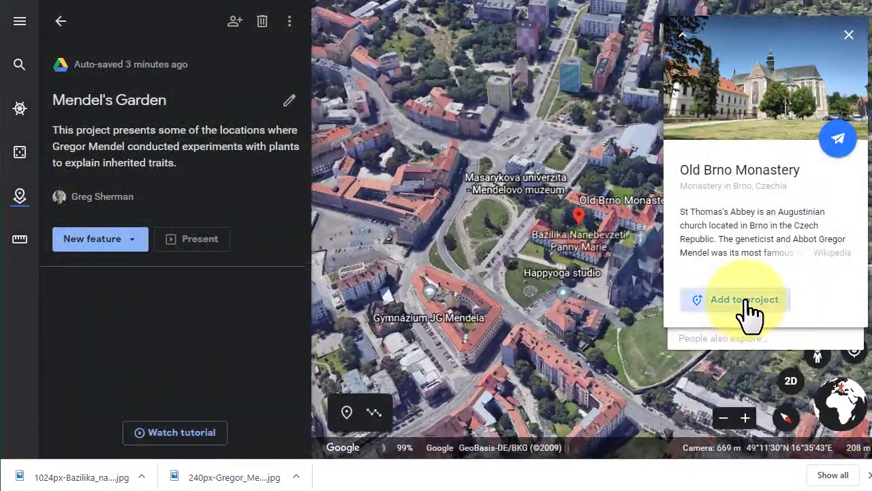
# Step: Add Old Brno Monastery to Mendel's Garden through the Save to project dialog
pyautogui.click(746, 304)
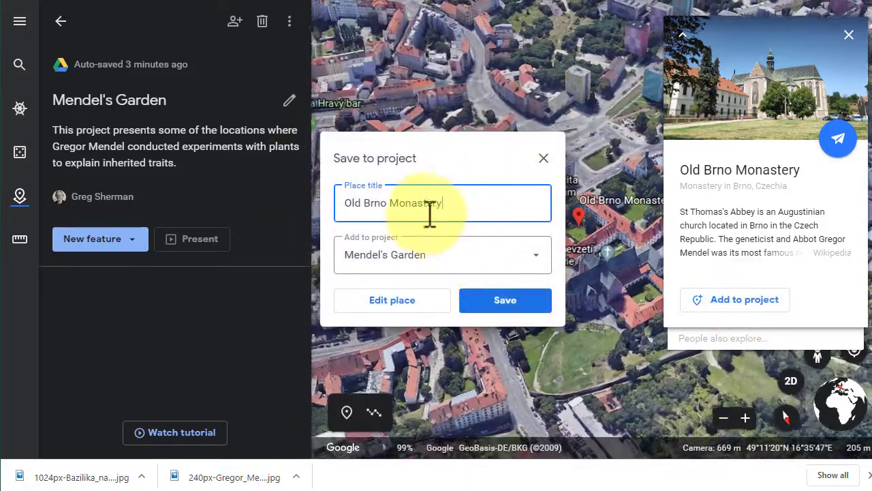
pyautogui.click(504, 300)
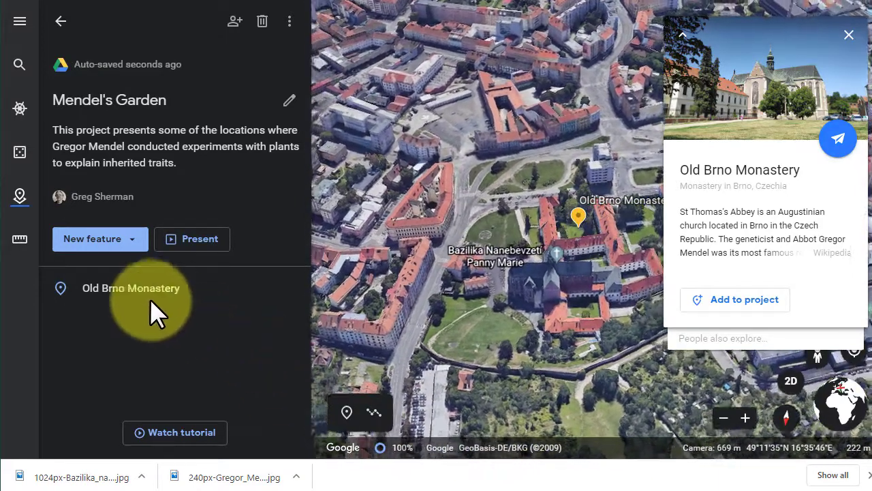
pyautogui.moveTo(123, 287)
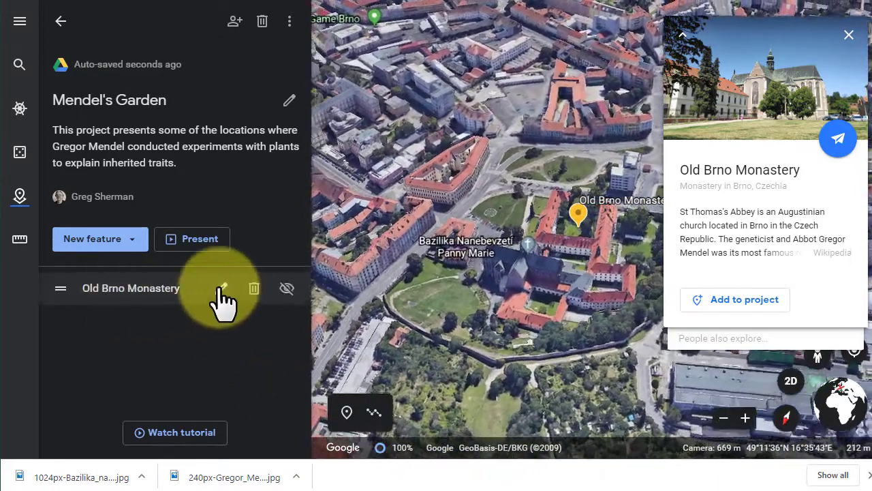
# Step: Frame the monastery and nearby streets top-down and capture it as the placemark's view (range 978.7 m)
pyautogui.click(221, 288)
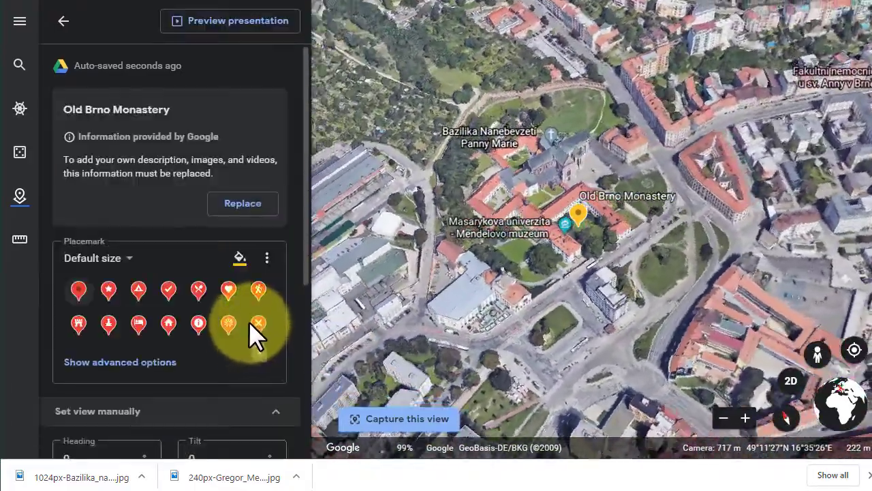
pyautogui.scroll(-4, 249, 322)
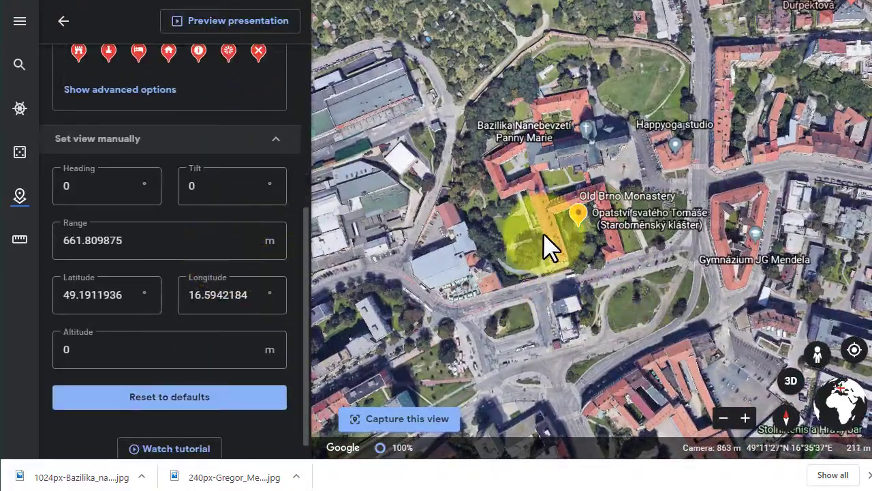
pyautogui.scroll(3, 546, 239)
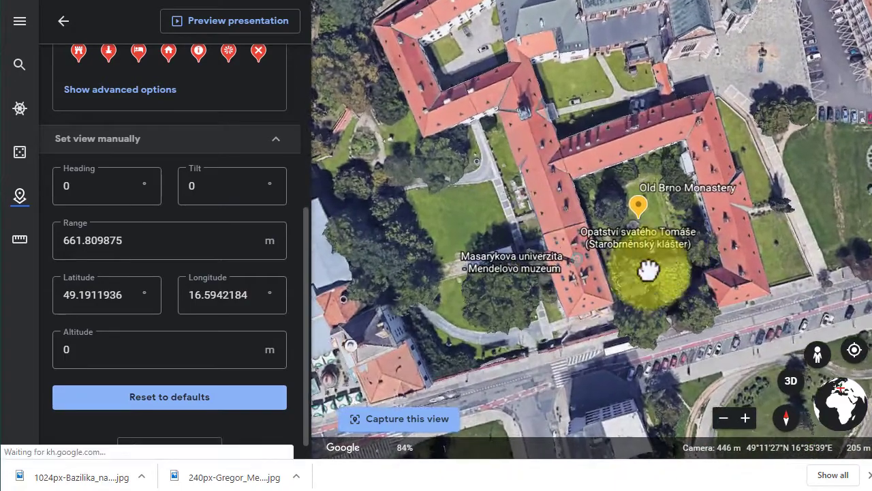
pyautogui.scroll(2, 655, 276)
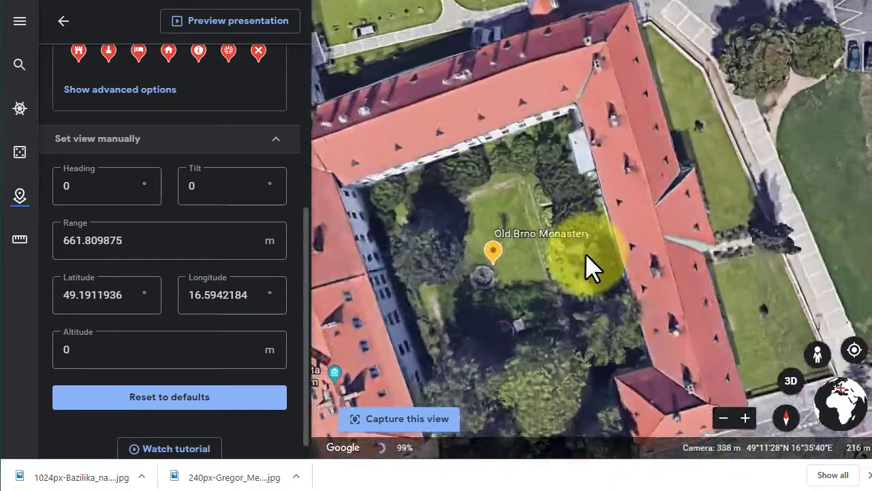
pyautogui.moveTo(623, 249); pyautogui.dragTo(697, 235)
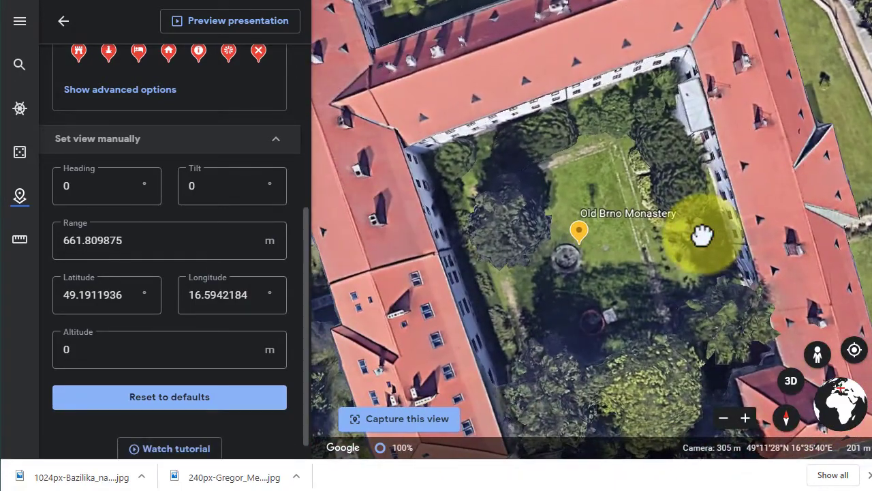
pyautogui.scroll(-5, 702, 233)
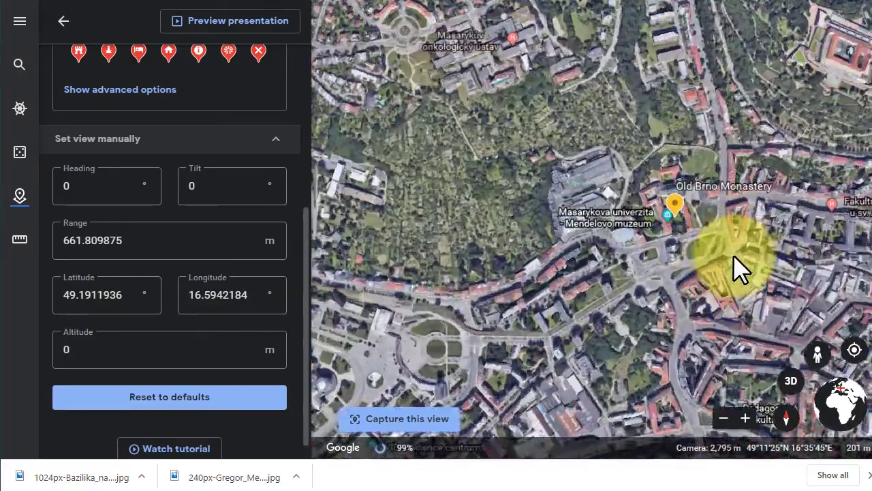
pyautogui.moveTo(740, 267); pyautogui.dragTo(716, 279)
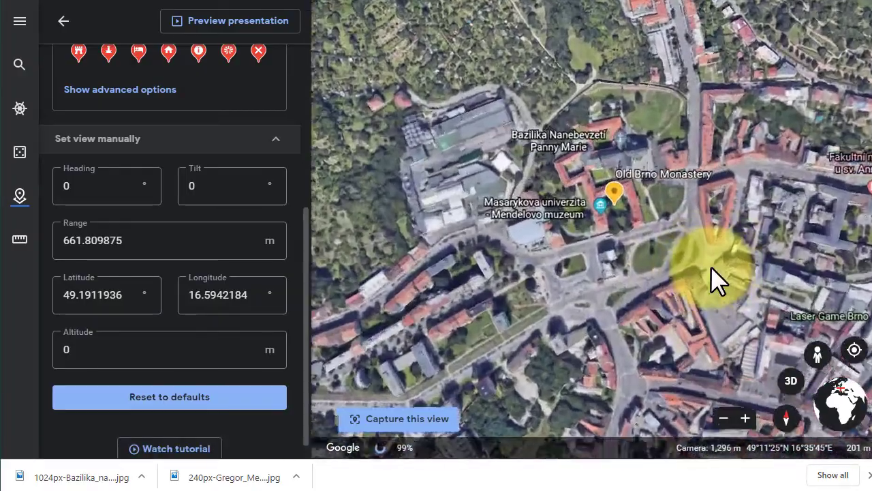
pyautogui.scroll(1, 711, 266)
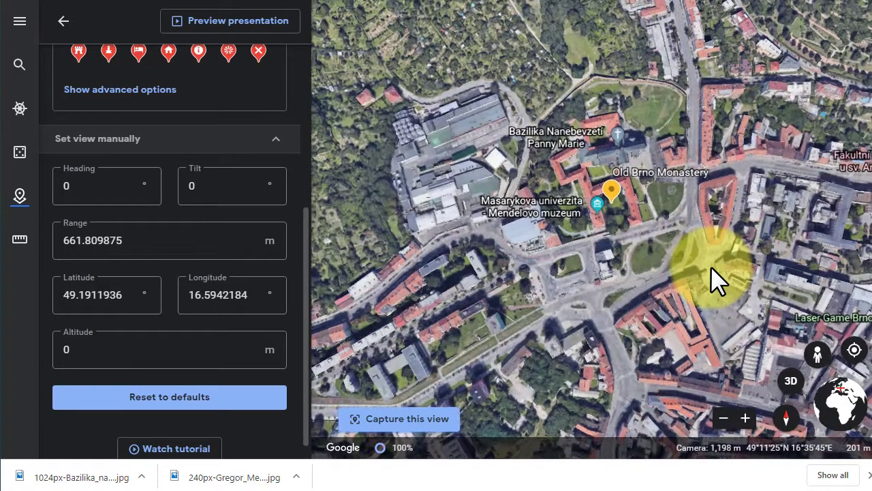
pyautogui.click(430, 424)
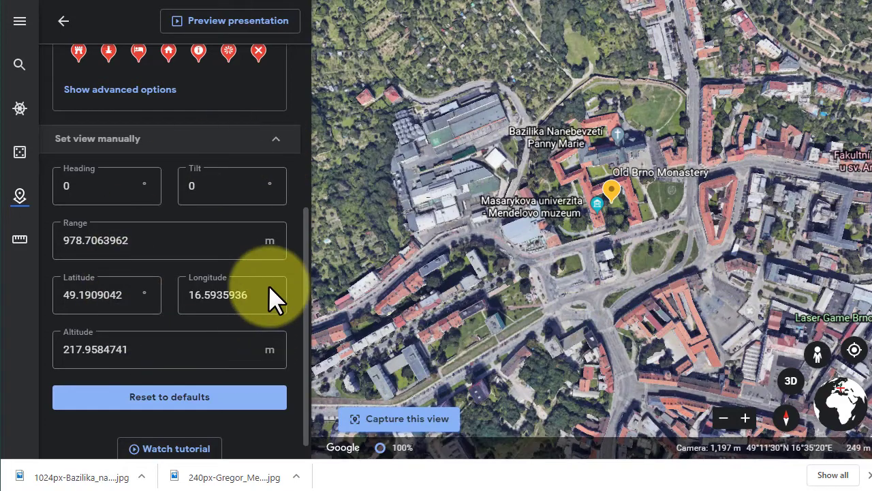
# Step: Change the Old Brno Monastery placemark to a red circle icon, then return to the project overview
pyautogui.scroll(2, 277, 283)
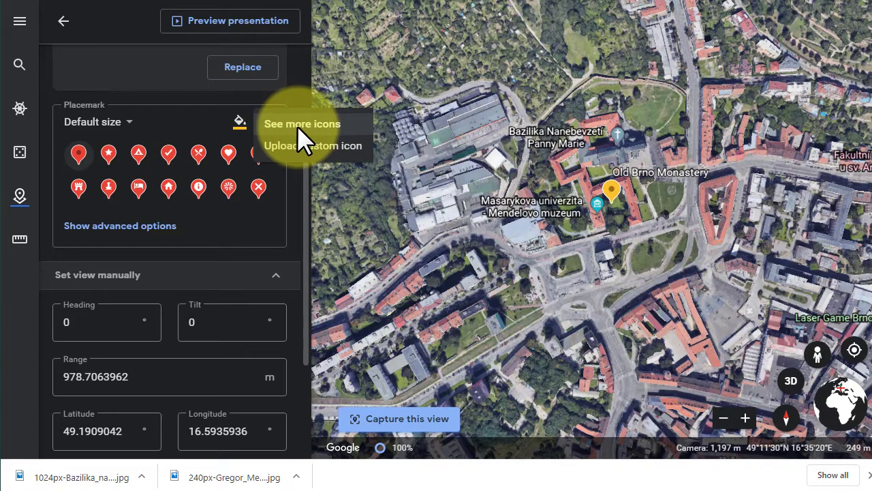
pyautogui.click(297, 126)
pyautogui.scroll(-3, 511, 293)
pyautogui.scroll(-10, 523, 295)
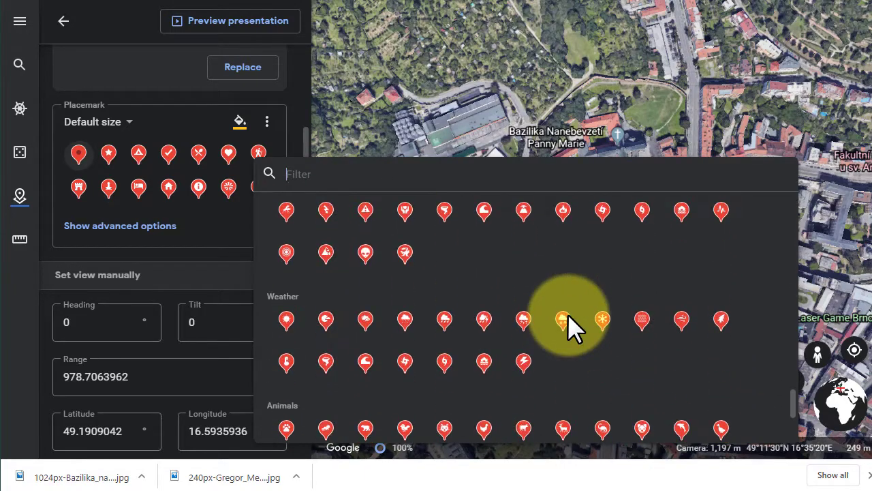
pyautogui.scroll(5, 568, 314)
pyautogui.scroll(-2, 567, 313)
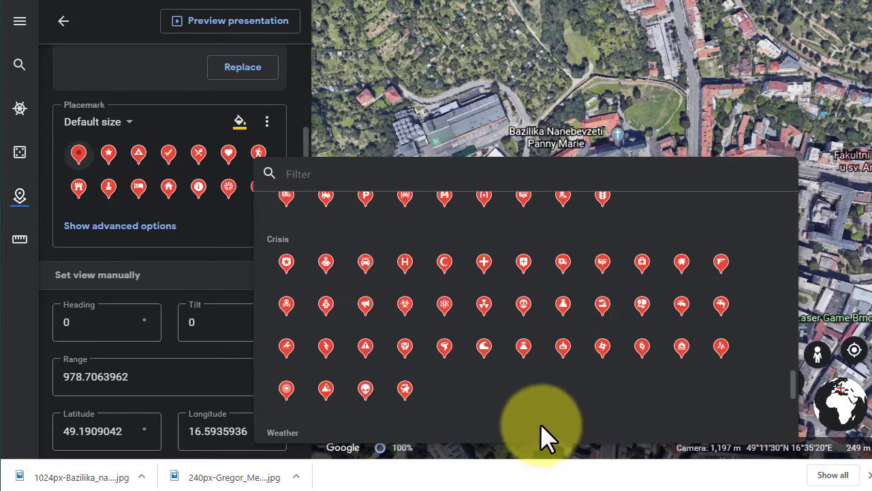
pyautogui.scroll(5, 545, 409)
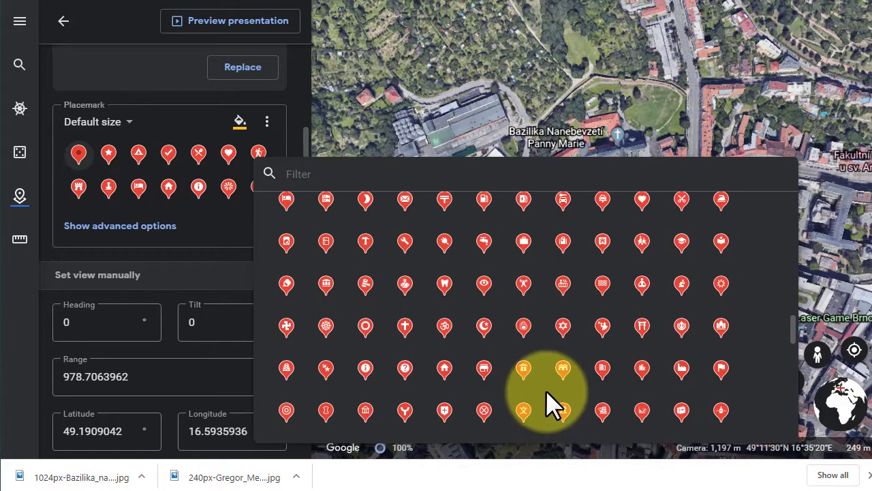
pyautogui.scroll(4, 546, 389)
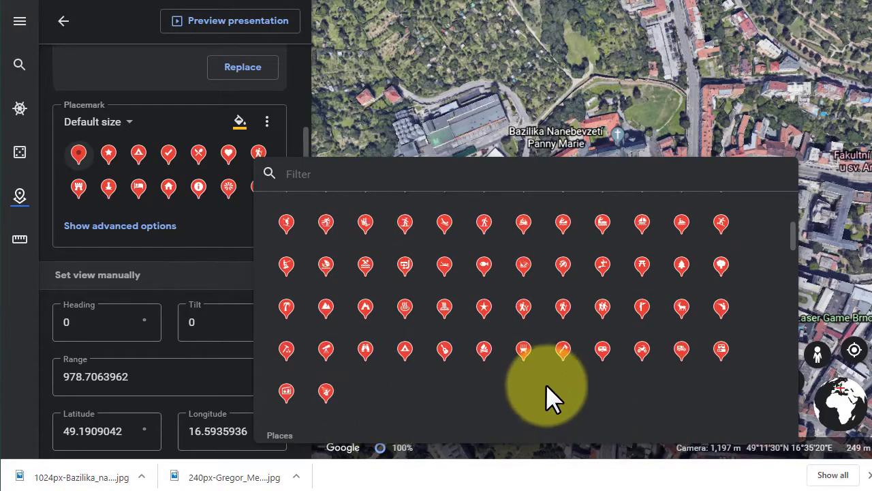
pyautogui.scroll(3, 546, 383)
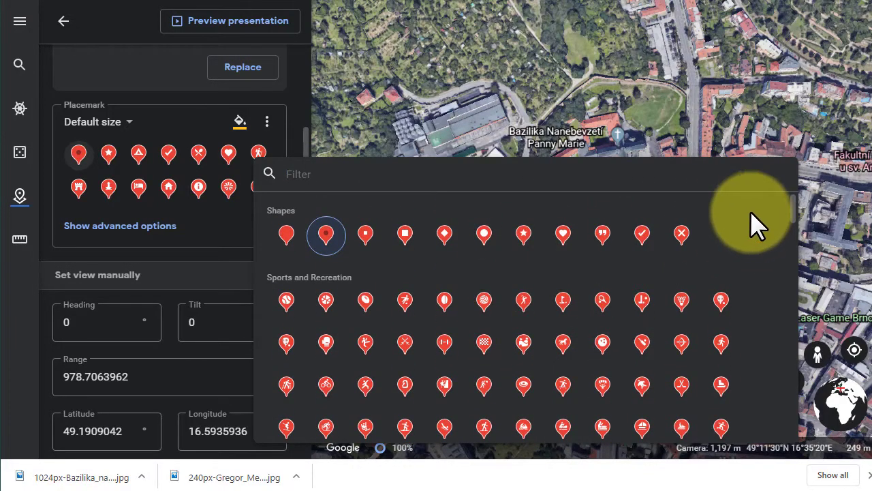
pyautogui.click(485, 235)
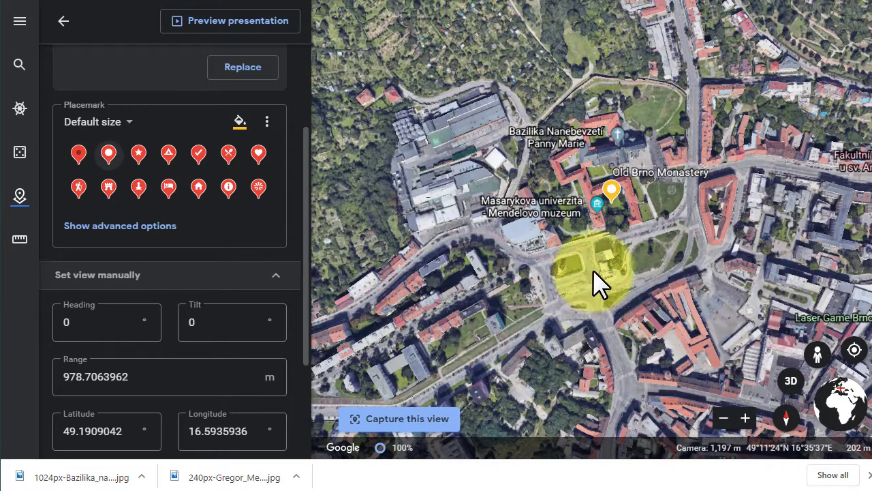
pyautogui.click(239, 123)
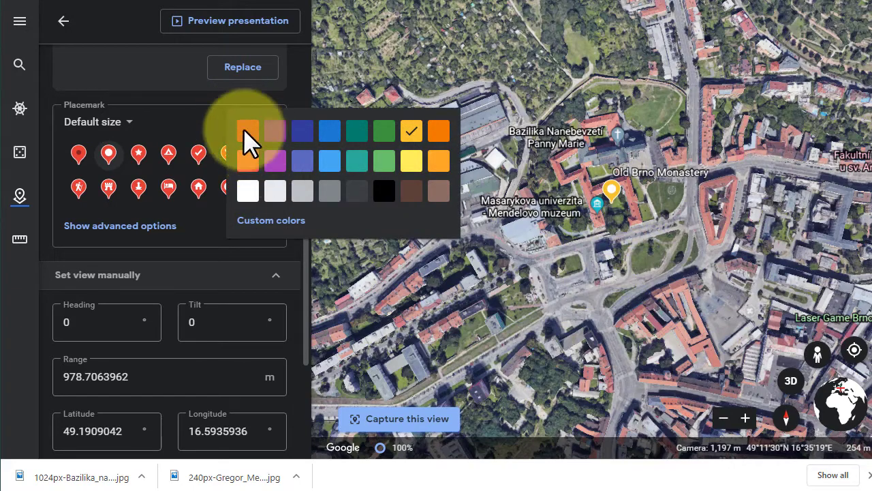
pyautogui.click(247, 132)
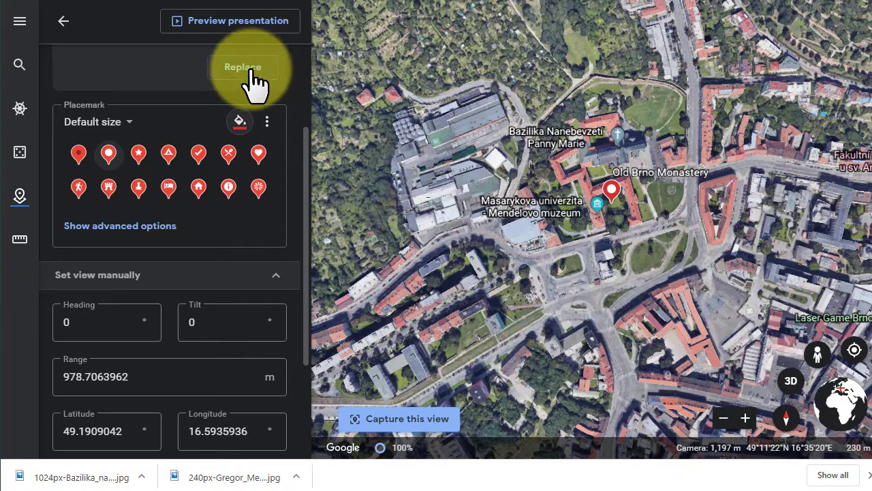
pyautogui.click(62, 22)
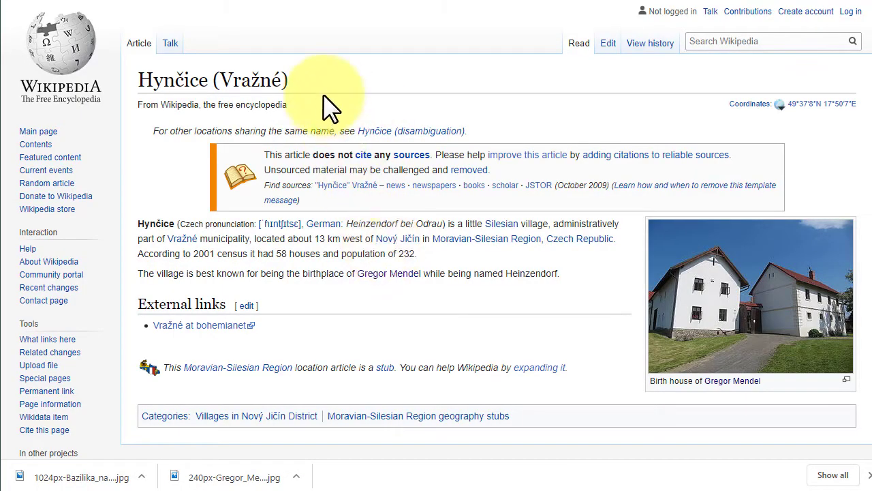
# Step: Copy the Wikipedia article title 'Hynčice (Vražné)'
pyautogui.moveTo(289, 81); pyautogui.dragTo(140, 87)
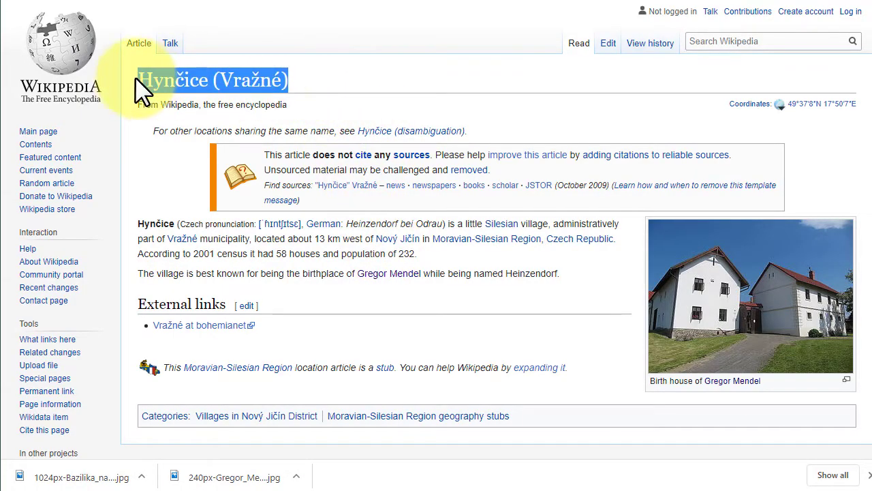
pyautogui.rightClick(197, 81)
pyautogui.click(226, 87)
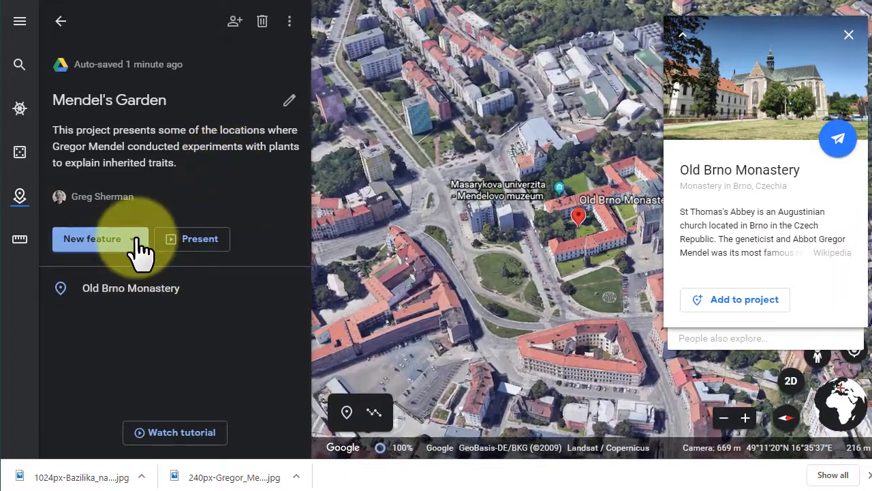
# Step: Search for the pasted 'Hynčice (Vražné)' and select the Hynčice, Vražné, Czechia result
pyautogui.click(134, 241)
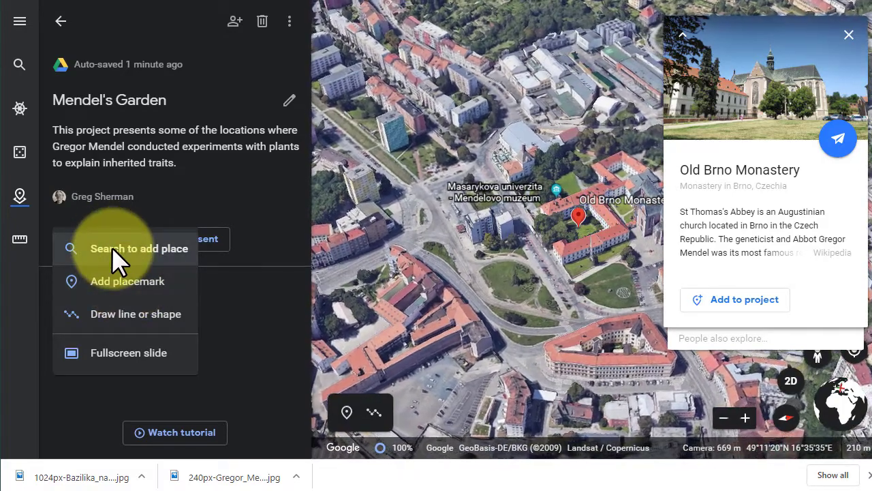
pyautogui.click(143, 248)
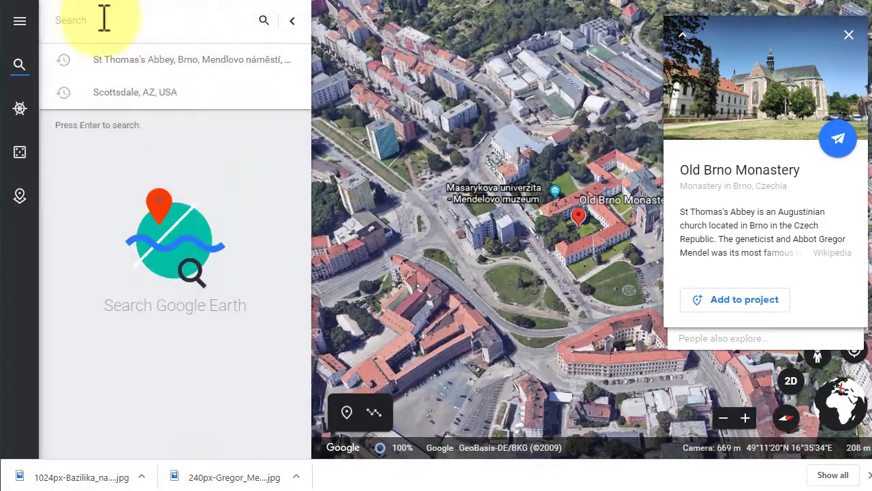
pyautogui.hotkey('ctrl', 'v')
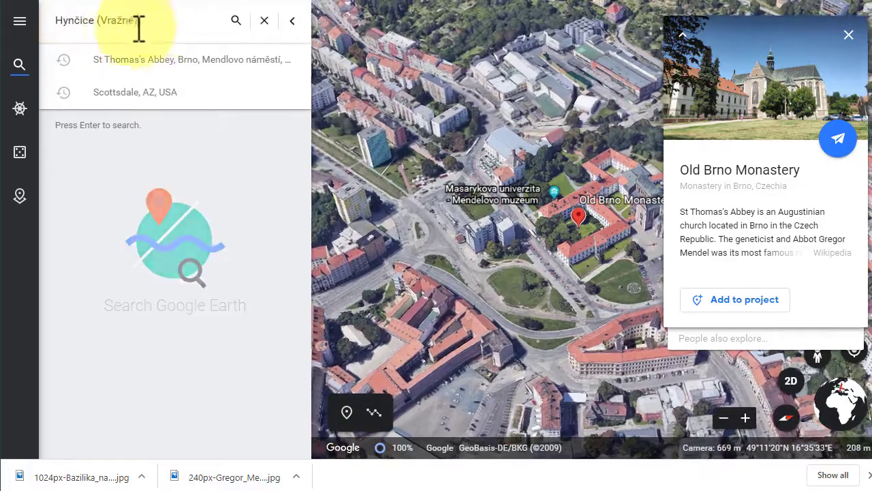
pyautogui.click(188, 59)
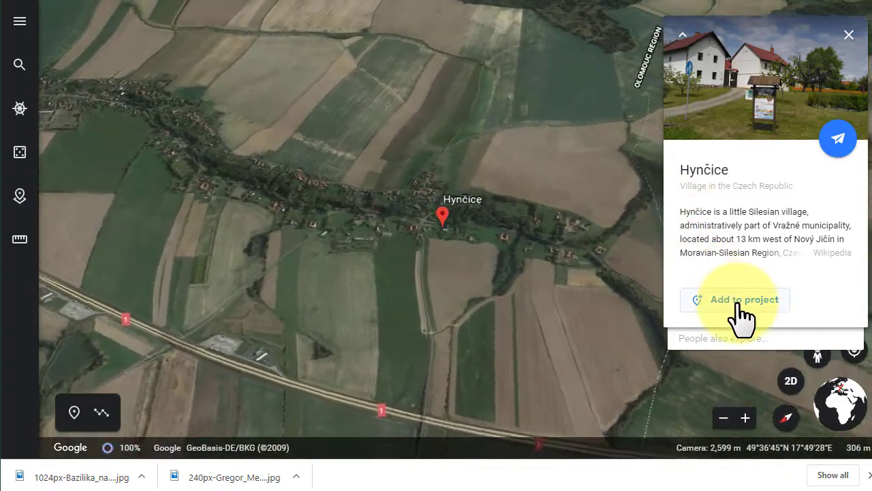
# Step: Add Hynčice to the project and replace Google's info with an editable description
pyautogui.click(736, 300)
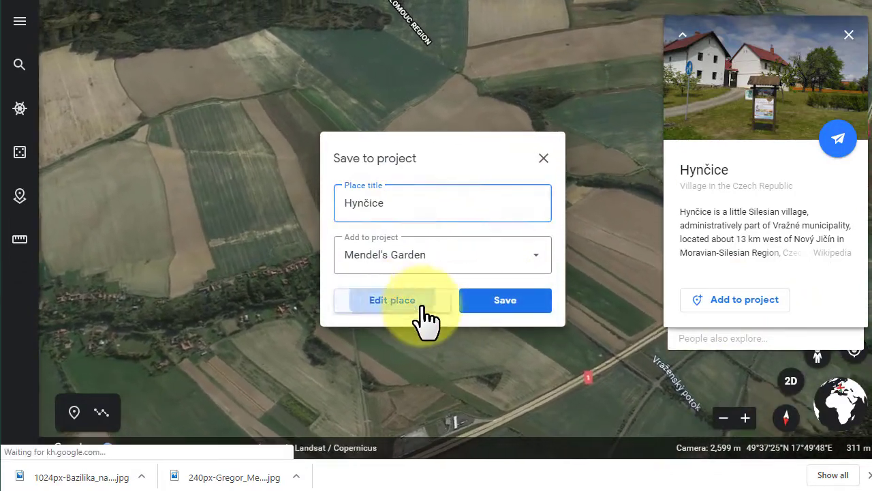
pyautogui.click(423, 317)
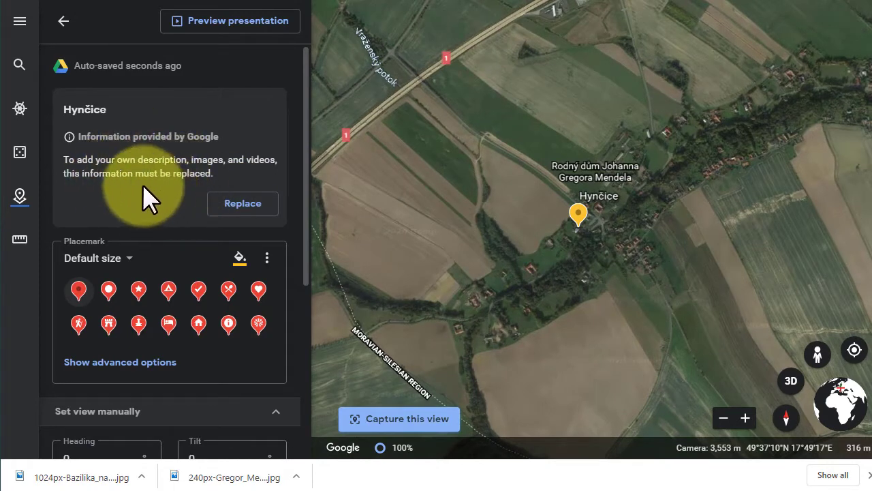
pyautogui.click(242, 204)
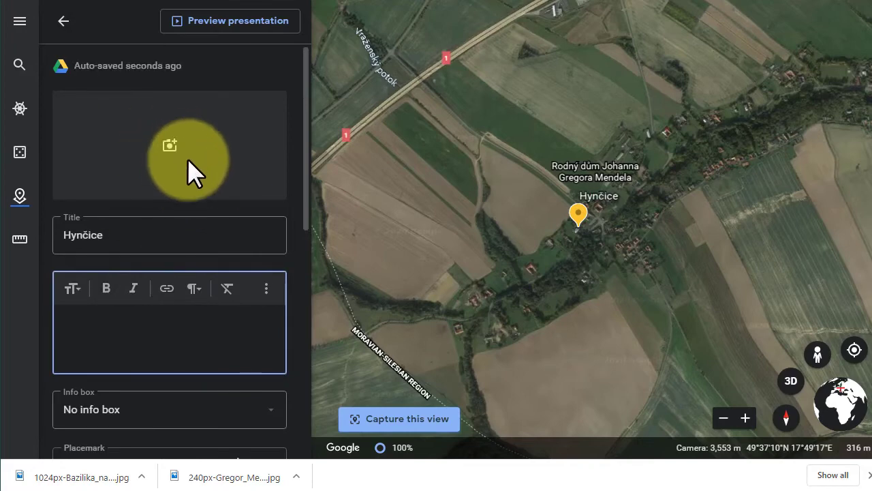
# Step: Upload the 240px Gregor Mendel portrait from the Desktop as the placemark's image
pyautogui.click(171, 143)
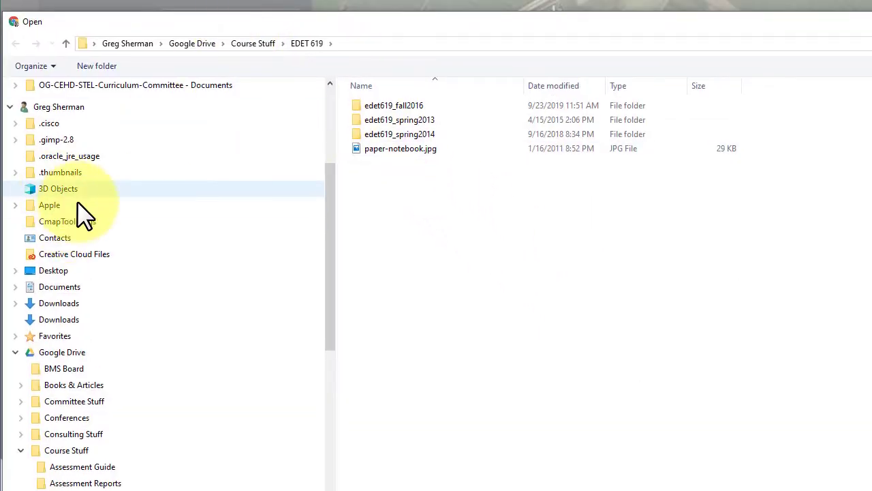
pyautogui.click(31, 271)
pyautogui.doubleClick(529, 127)
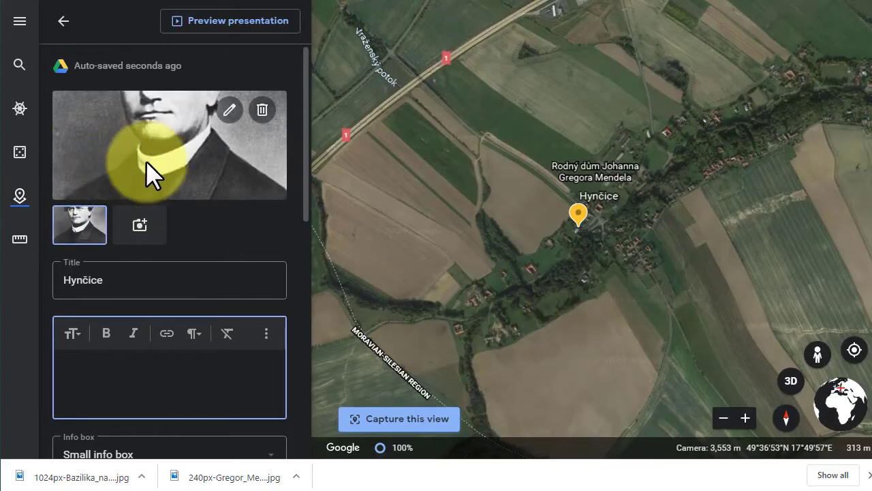
pyautogui.click(419, 330)
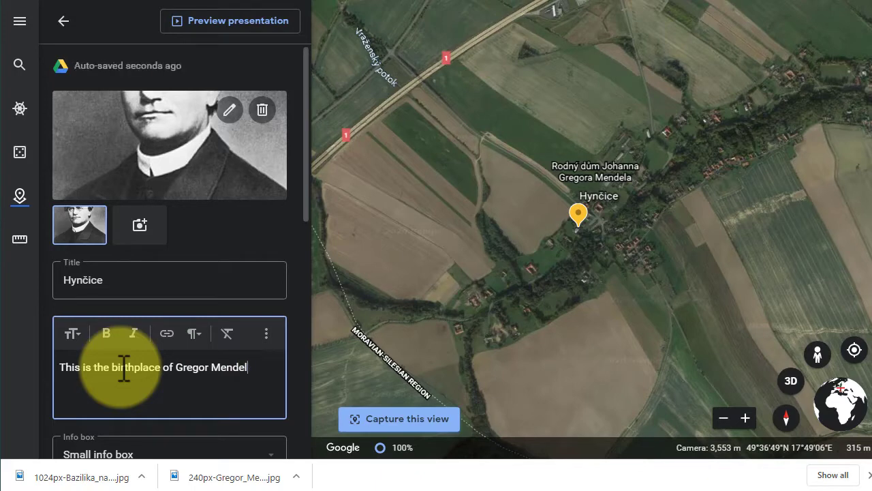
# Step: Add 'He was born in this village in 1822.' and capture a view centred on Hynčice
pyautogui.write('He was born in this village in 1822.')
pyautogui.scroll(5, 652, 317)
pyautogui.moveTo(558, 220); pyautogui.dragTo(667, 300)
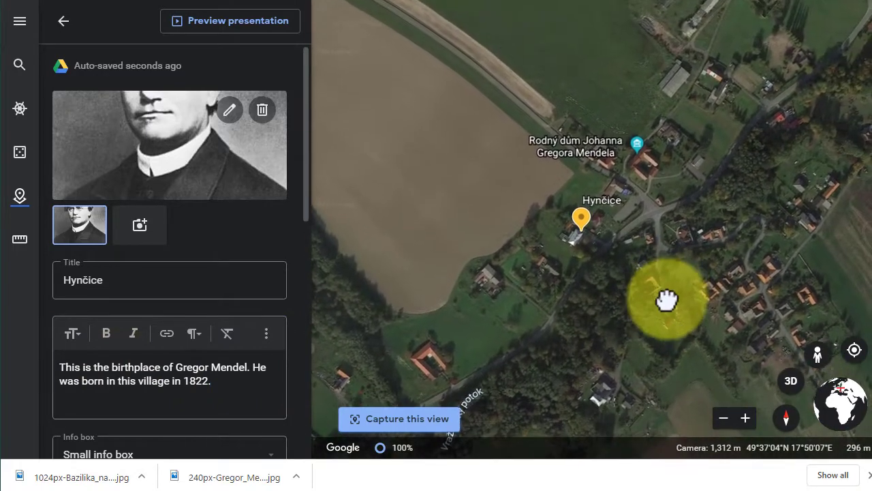
pyautogui.click(416, 420)
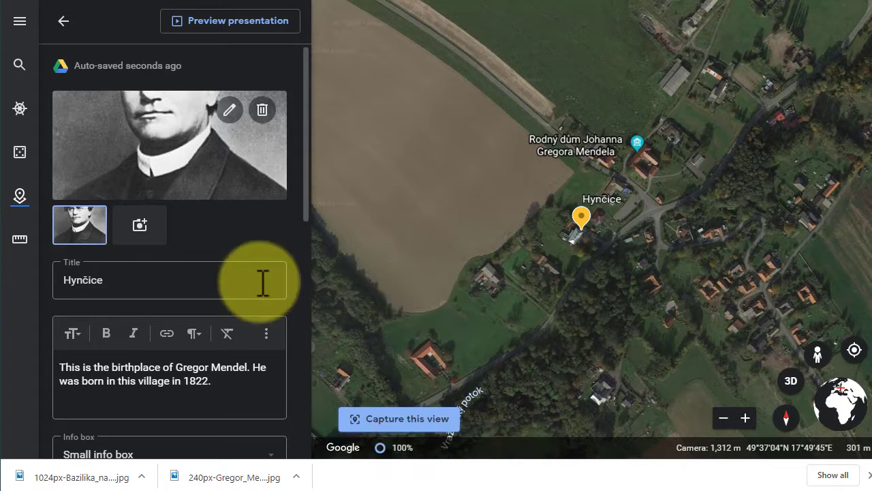
# Step: Keep the placemark's info box small and zoom the map closer to the village
pyautogui.scroll(-4, 245, 273)
pyautogui.scroll(-2, 243, 281)
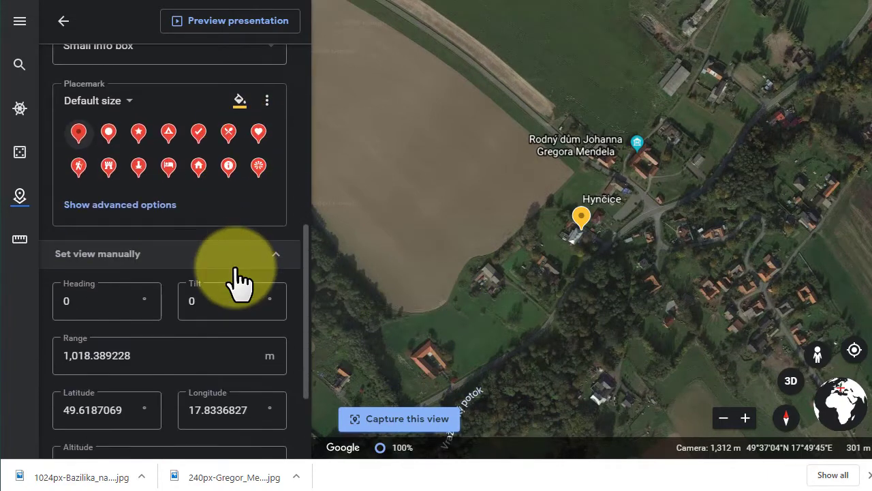
pyautogui.scroll(2, 259, 292)
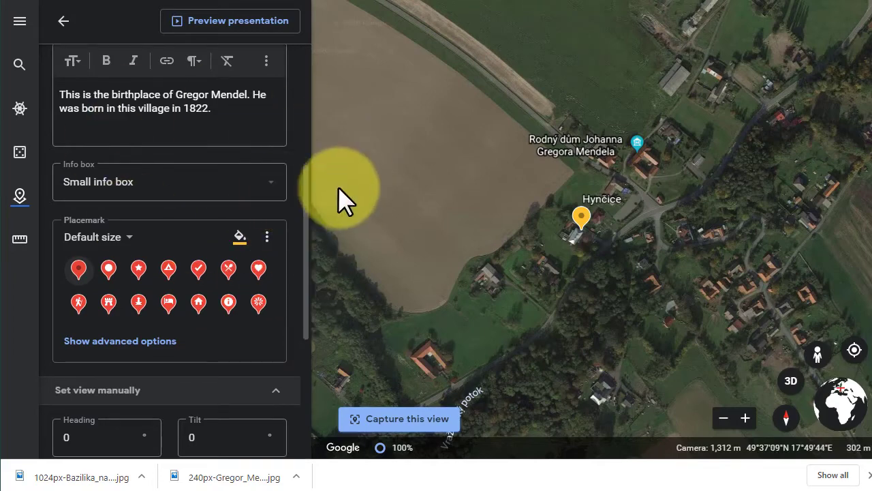
pyautogui.scroll(2, 348, 201)
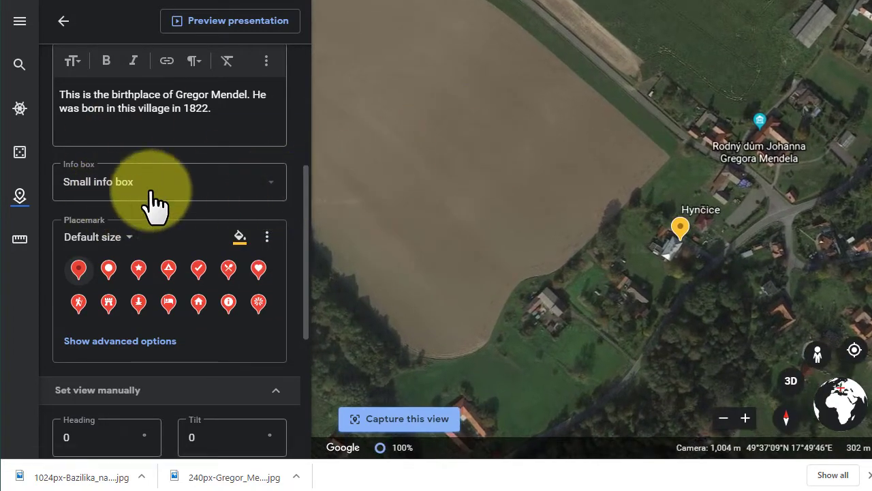
pyautogui.click(150, 180)
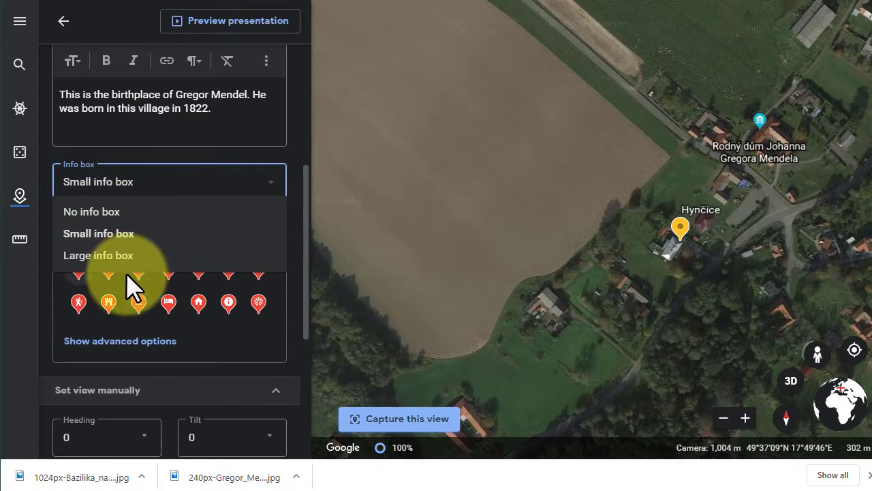
pyautogui.click(144, 235)
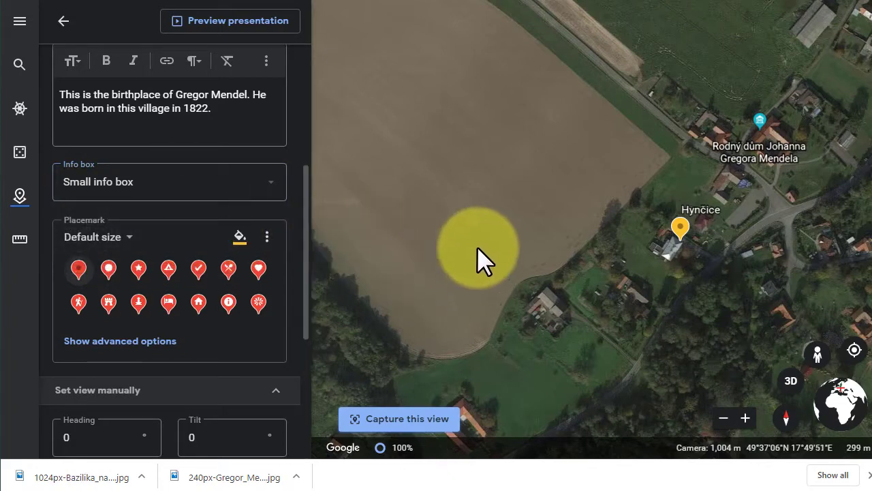
pyautogui.doubleClick(406, 234)
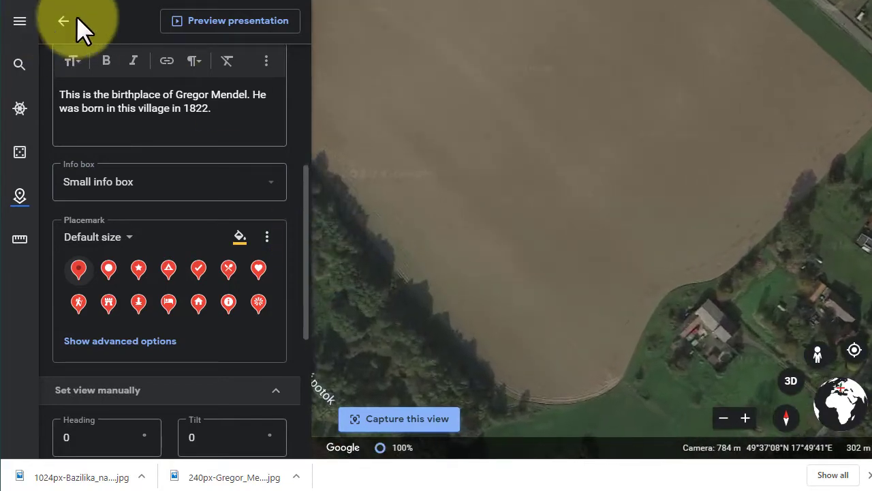
# Step: Return to the project overview and move Hynčice above Old Brno Monastery in the list
pyautogui.click(63, 23)
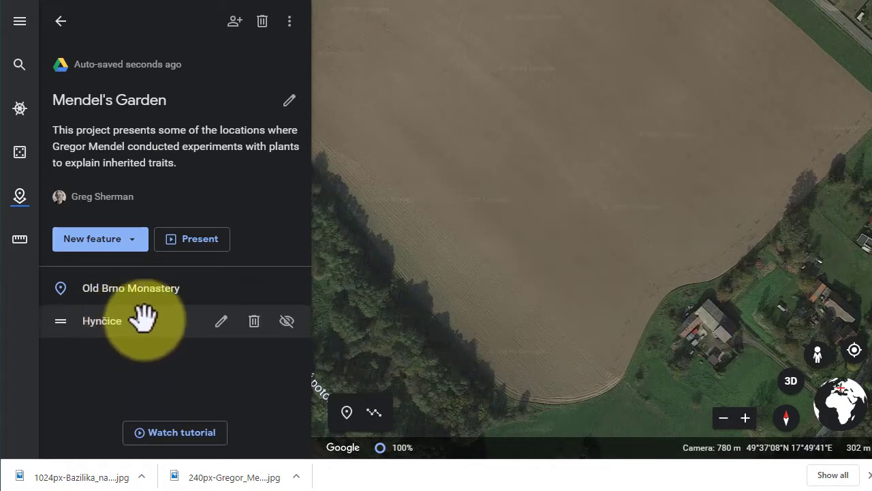
pyautogui.moveTo(139, 319); pyautogui.dragTo(143, 286)
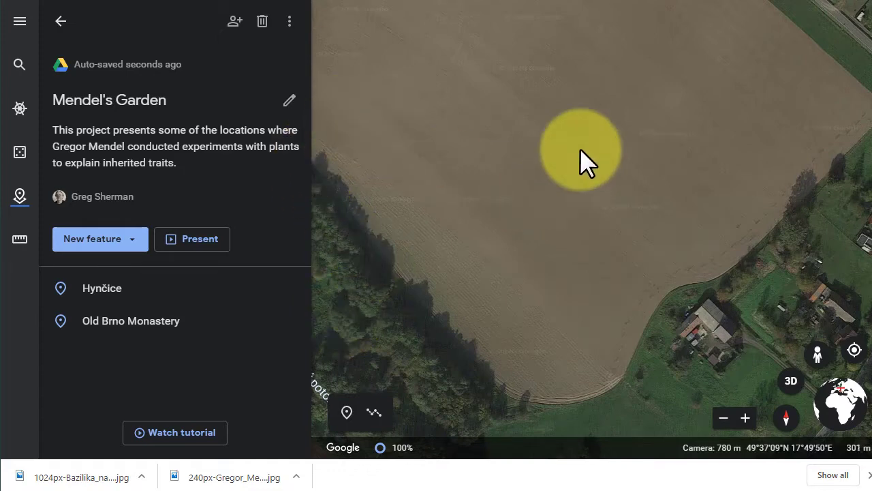
# Step: Reopen Mendel's Garden from the Projects list and start presenting it as a tour
pyautogui.click(22, 199)
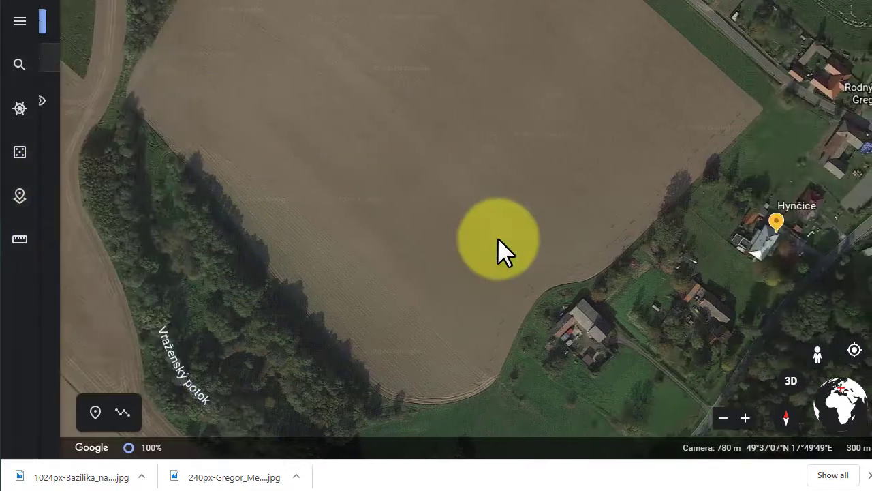
pyautogui.click(16, 199)
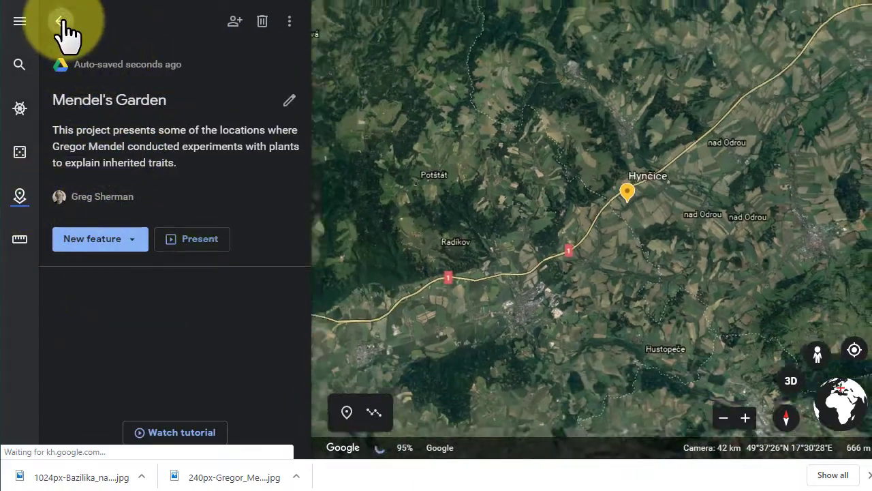
pyautogui.click(62, 22)
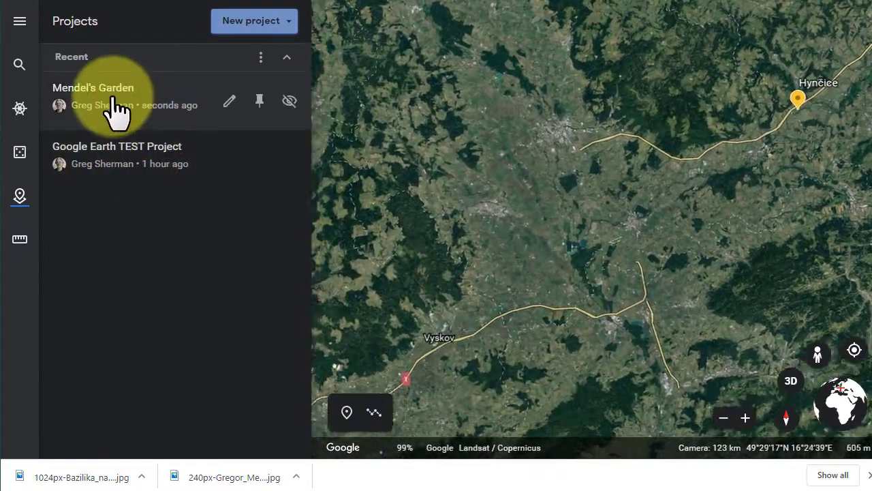
pyautogui.click(115, 107)
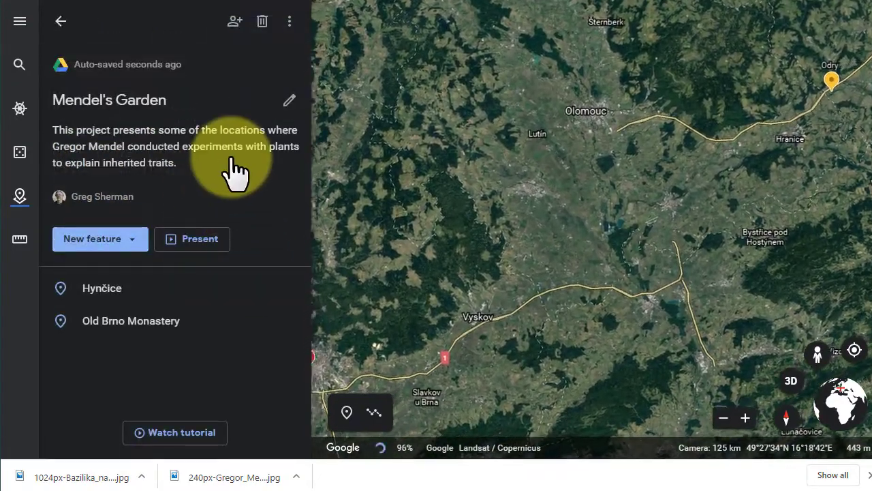
pyautogui.click(191, 244)
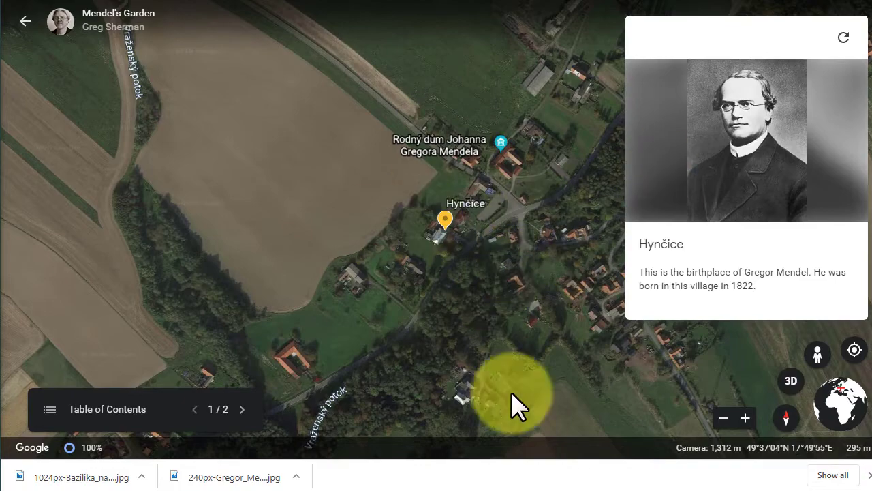
# Step: Zoom in and out around Hynčice on slide 1 of the tour
pyautogui.scroll(-10, 375, 249)
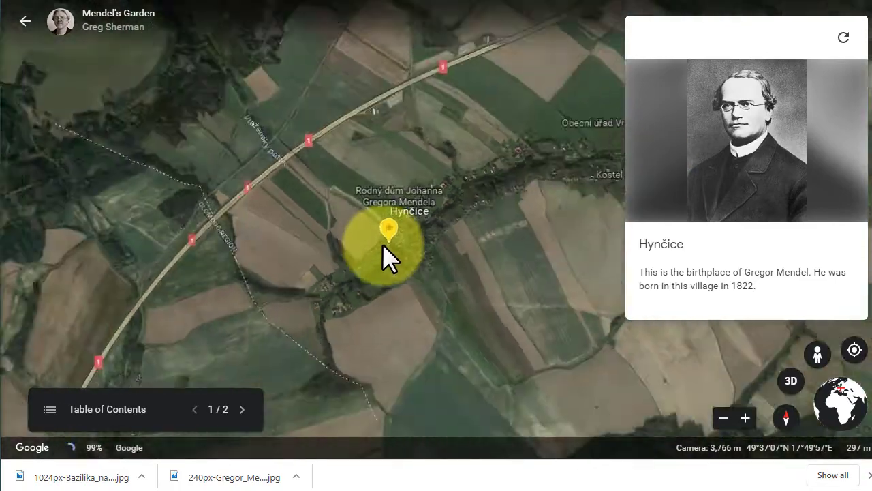
pyautogui.scroll(-5, 384, 247)
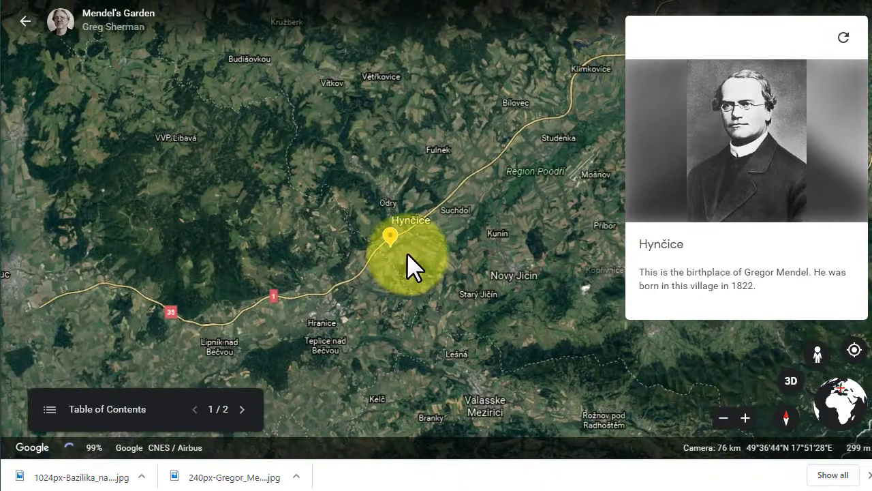
pyautogui.scroll(3, 407, 253)
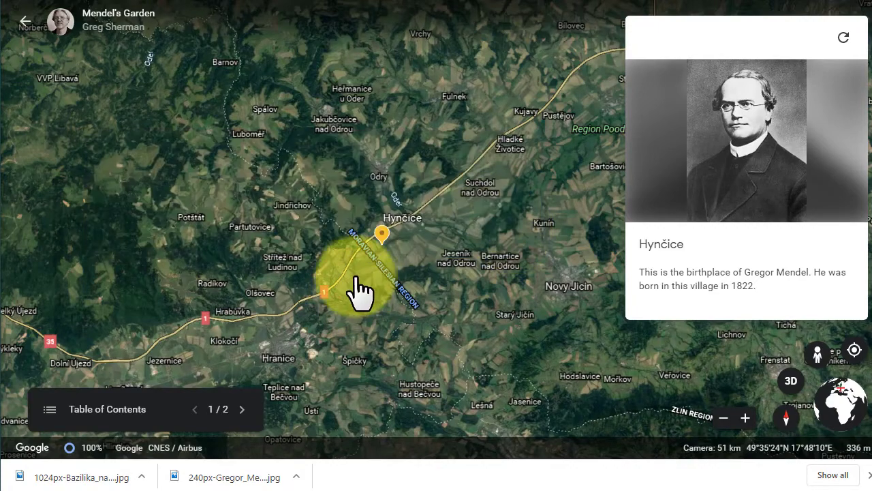
pyautogui.scroll(-3, 443, 240)
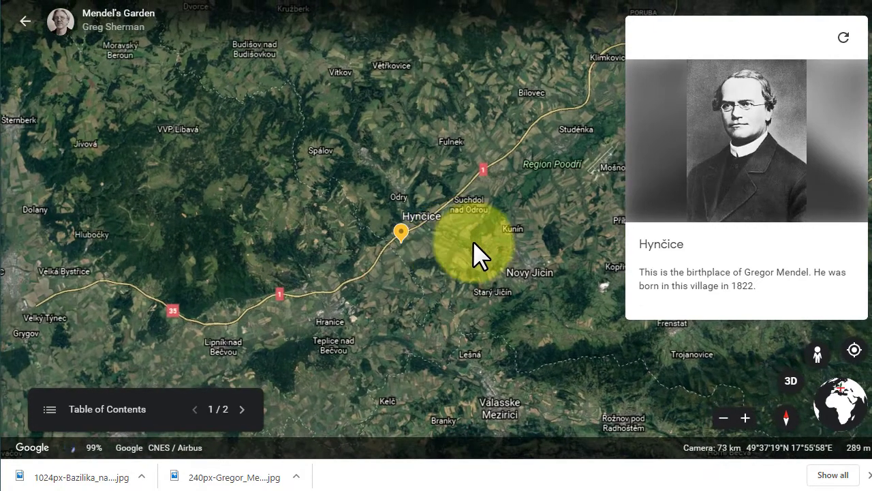
pyautogui.scroll(-3, 478, 245)
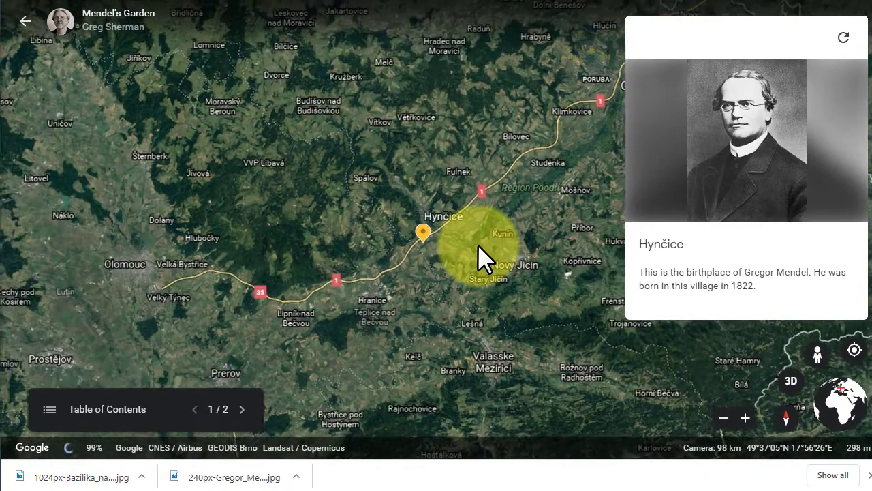
pyautogui.scroll(-3, 478, 244)
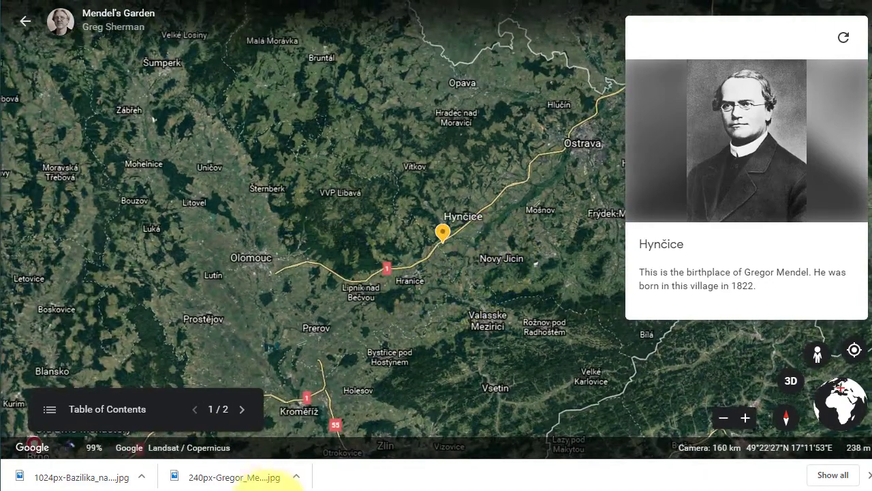
# Step: Advance the tour to the Old Brno Monastery slide (2/2) and zoom around it
pyautogui.click(244, 410)
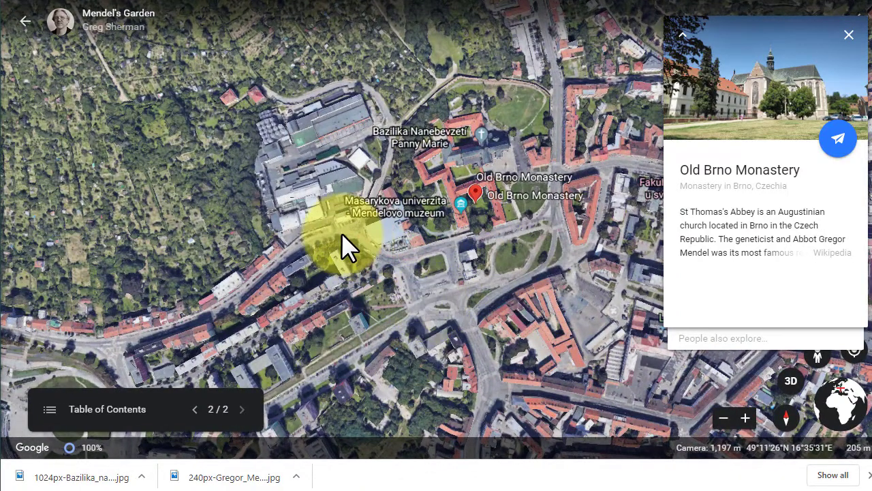
pyautogui.scroll(2, 341, 233)
pyautogui.scroll(-2, 342, 232)
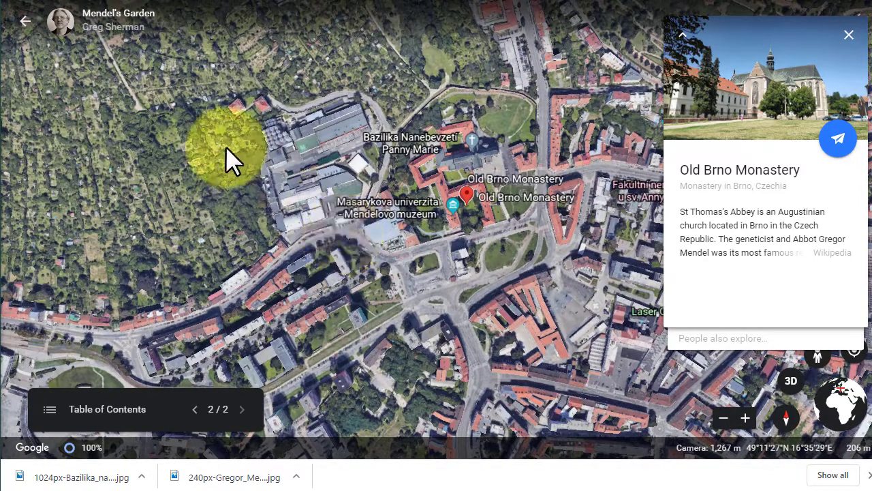
# Step: Exit the presentation, set Mendel's Garden to Public on the web, and copy its share link
pyautogui.click(42, 38)
pyautogui.scroll(-6, 484, 209)
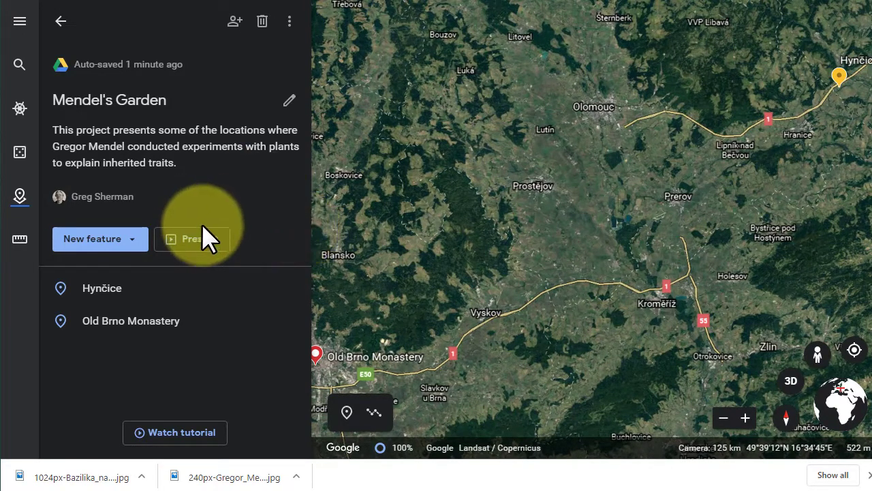
pyautogui.click(234, 22)
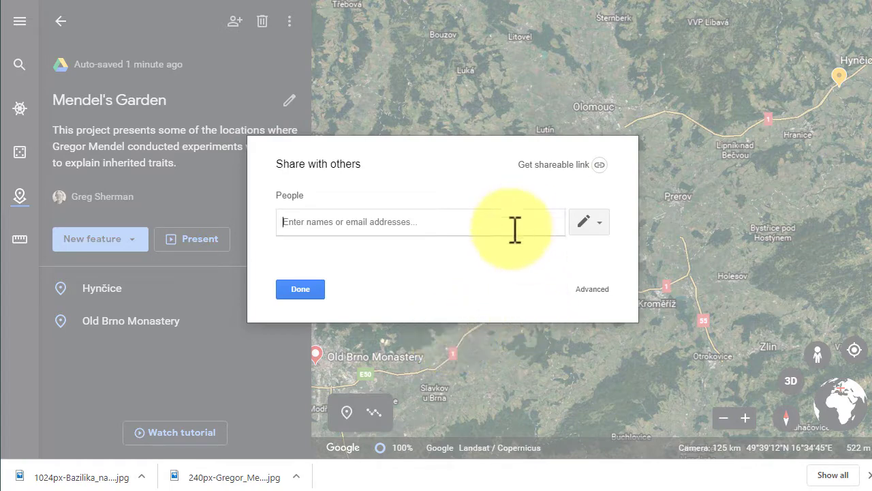
pyautogui.click(590, 291)
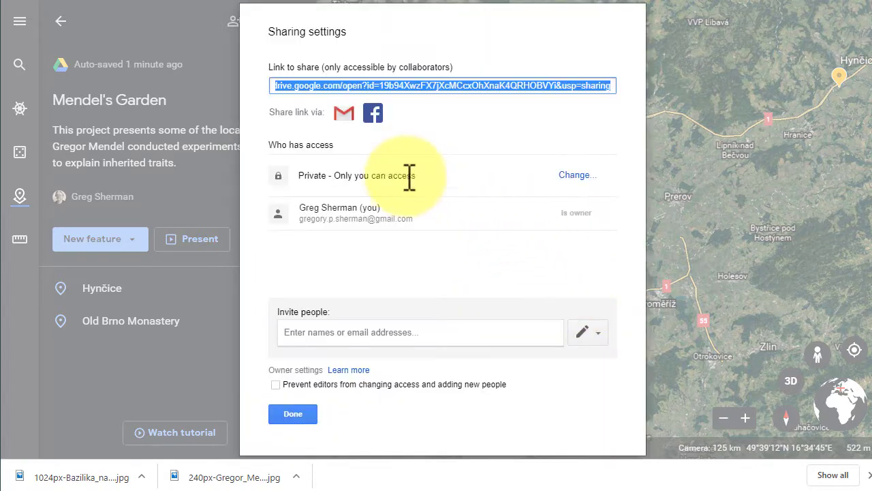
pyautogui.click(580, 179)
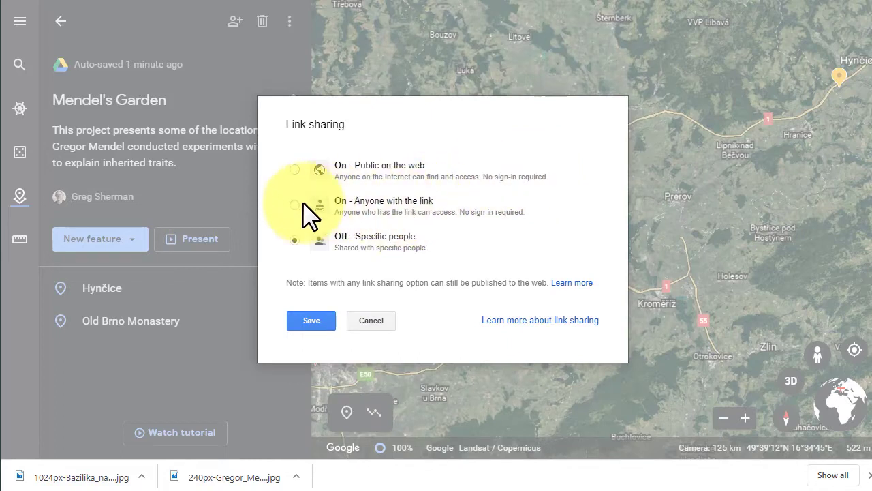
pyautogui.click(295, 205)
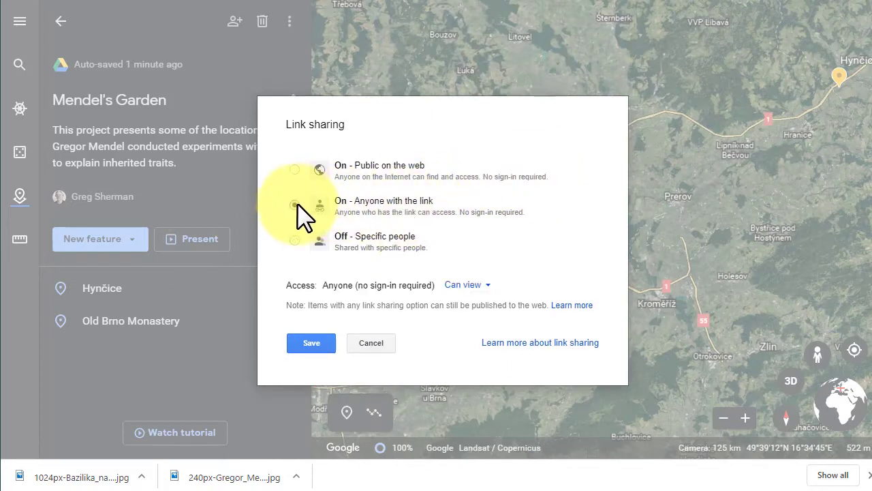
pyautogui.click(295, 169)
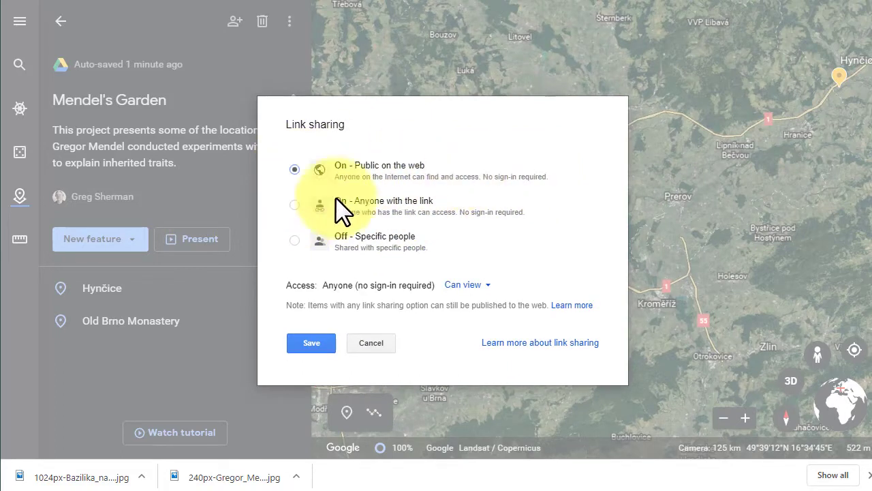
pyautogui.click(312, 343)
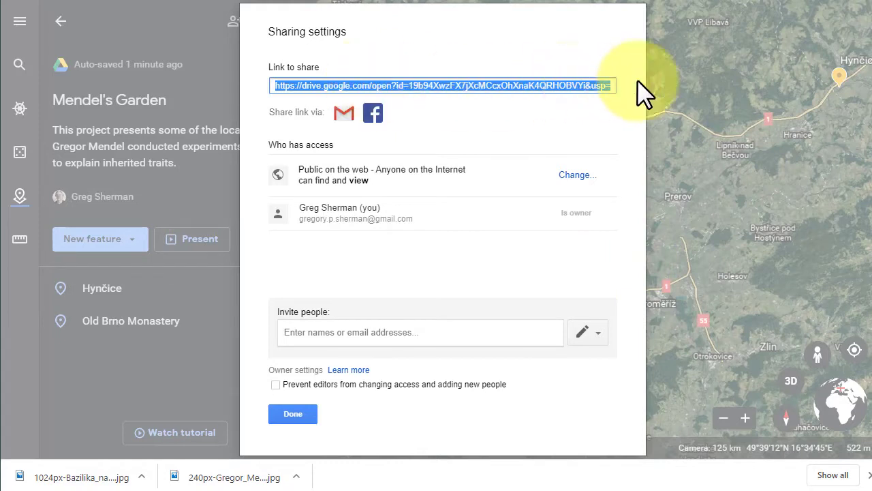
pyautogui.rightClick(414, 87)
pyautogui.click(431, 96)
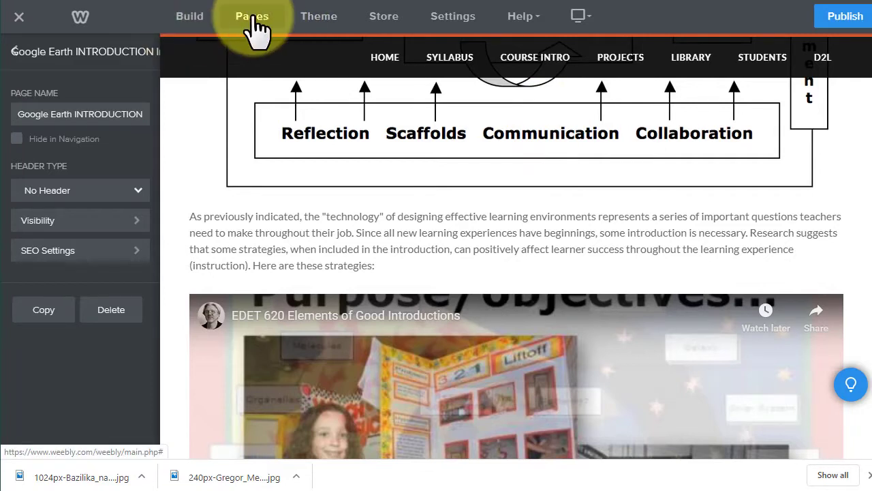
# Step: Add a new Standard Page named 'Google Earth INTRO' to the Weebly site
pyautogui.click(14, 50)
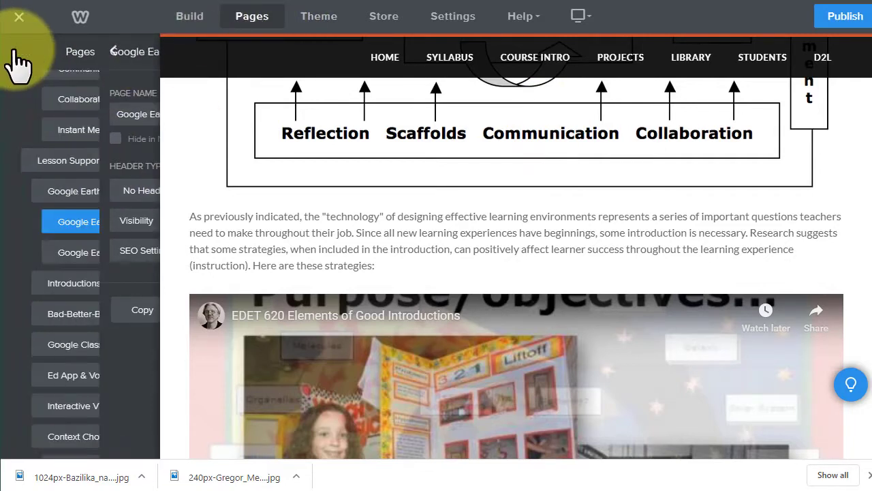
pyautogui.click(142, 53)
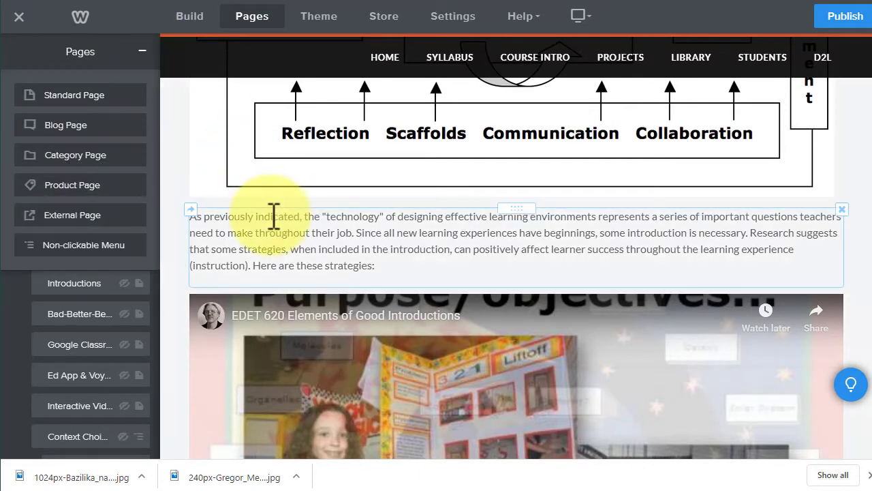
pyautogui.click(92, 96)
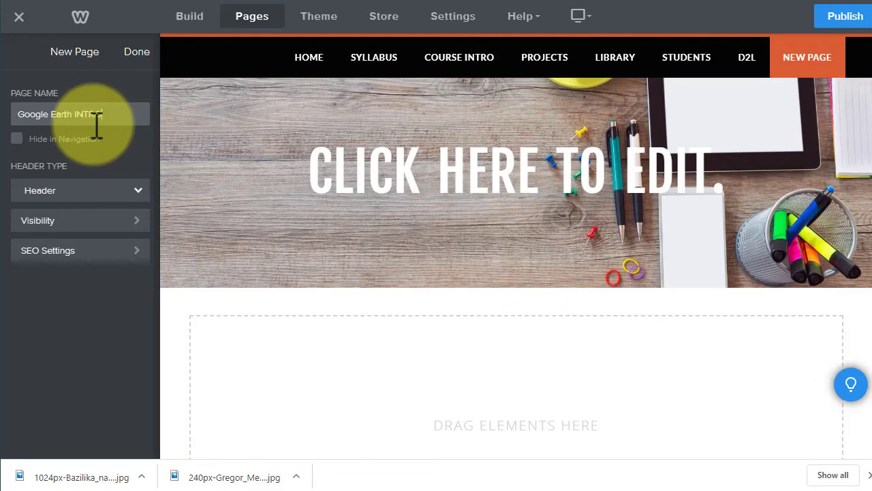
pyautogui.click(136, 56)
# Step: Set the Google Earth INTRO page's header type to No Header
pyautogui.click(71, 450)
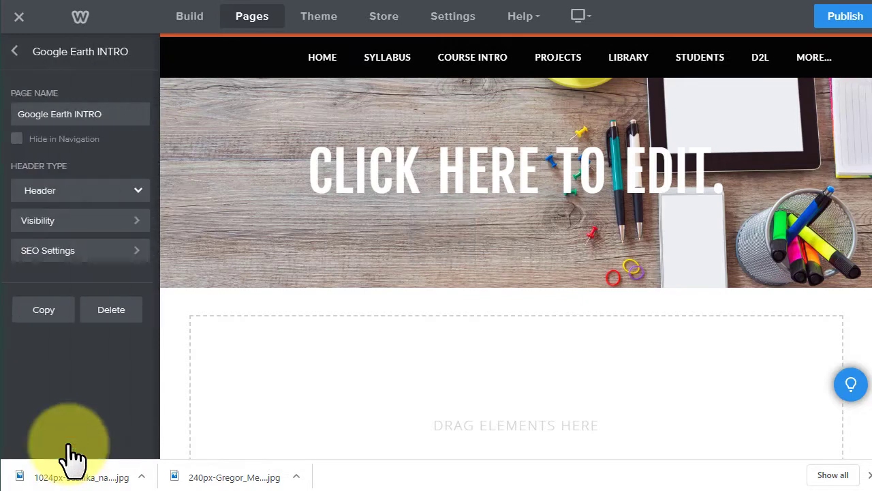
pyautogui.click(130, 196)
pyautogui.click(94, 242)
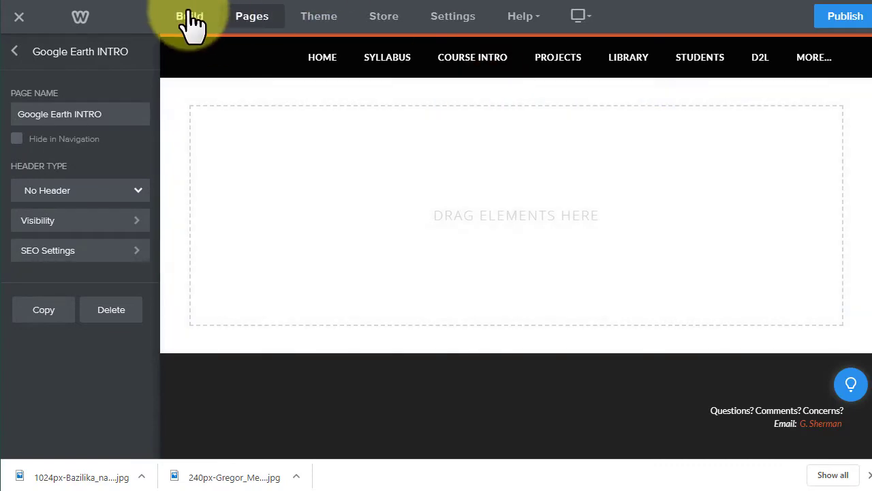
# Step: Place a Title block and a Divider line at the top of the page
pyautogui.click(191, 19)
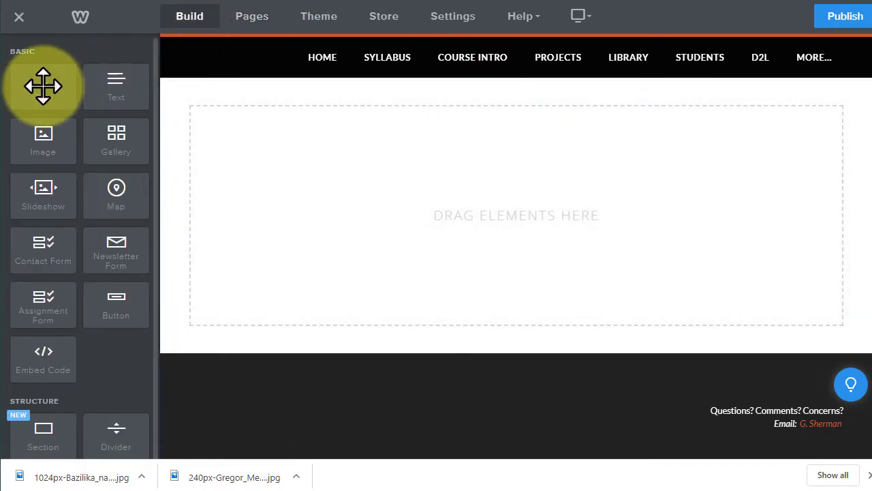
pyautogui.moveTo(43, 86); pyautogui.dragTo(437, 202)
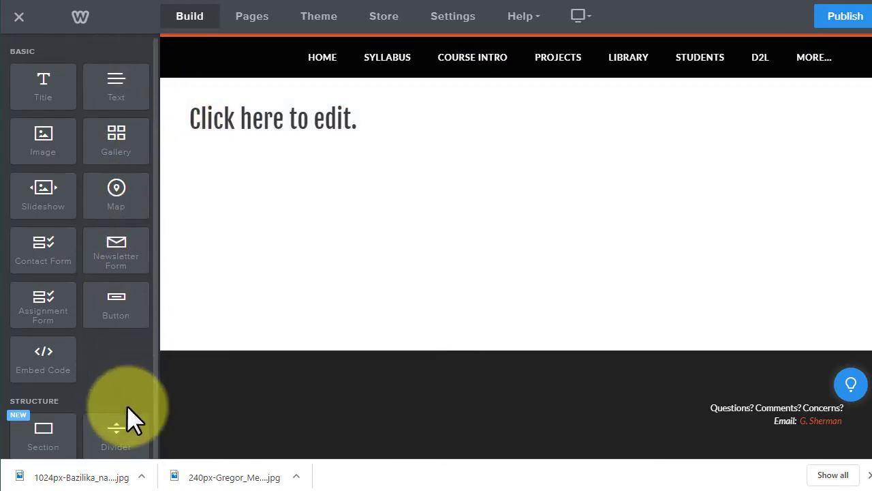
pyautogui.moveTo(126, 428); pyautogui.dragTo(349, 168)
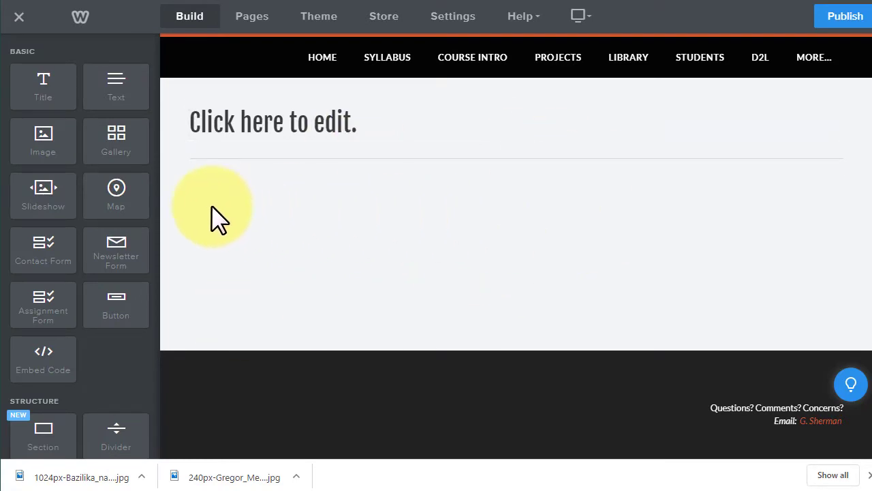
# Step: Upload the Bazilika basilica photo, shrink it, and add a 'Project text.' text block beneath
pyautogui.moveTo(56, 141); pyautogui.dragTo(638, 244)
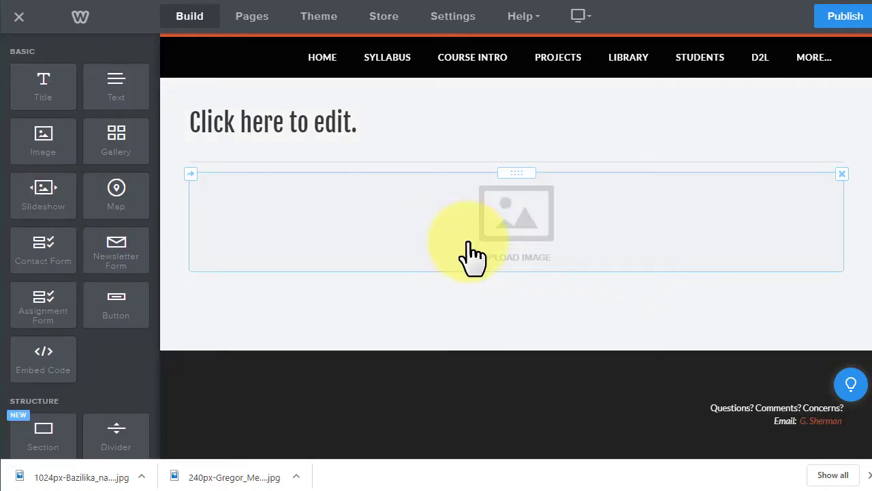
pyautogui.click(504, 248)
pyautogui.click(434, 202)
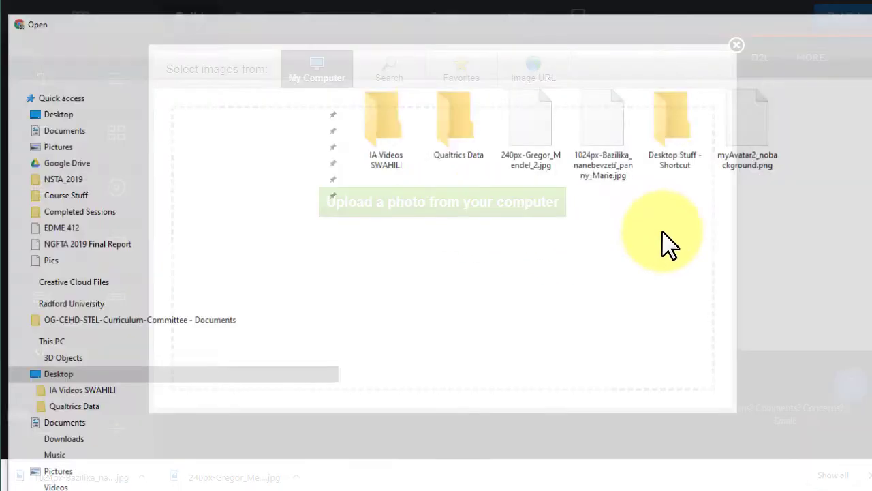
pyautogui.doubleClick(599, 130)
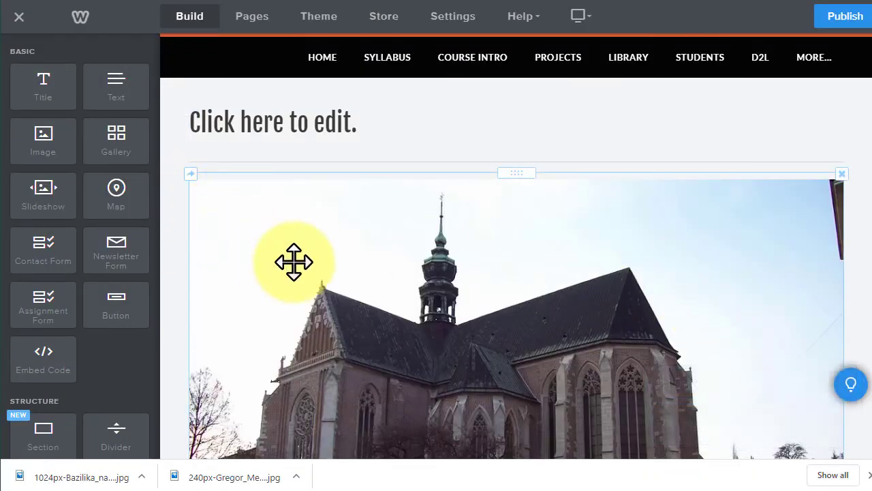
pyautogui.click(609, 325)
pyautogui.scroll(-3, 610, 325)
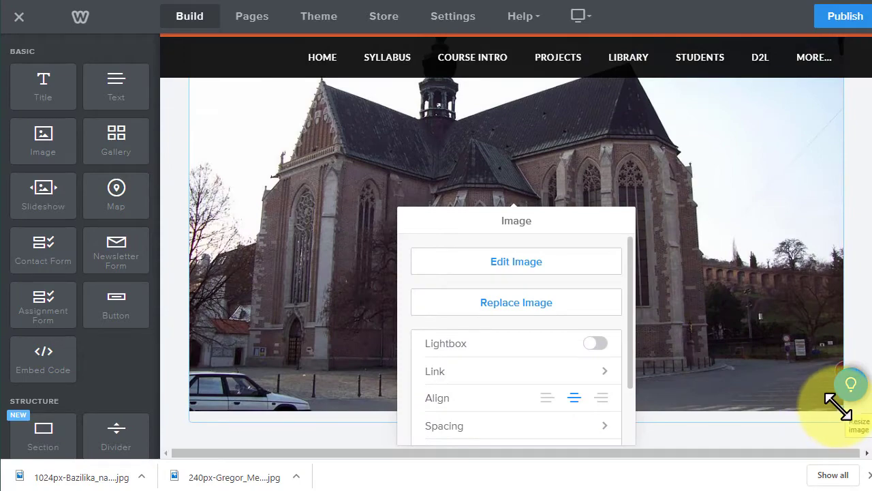
pyautogui.moveTo(838, 407); pyautogui.dragTo(708, 326)
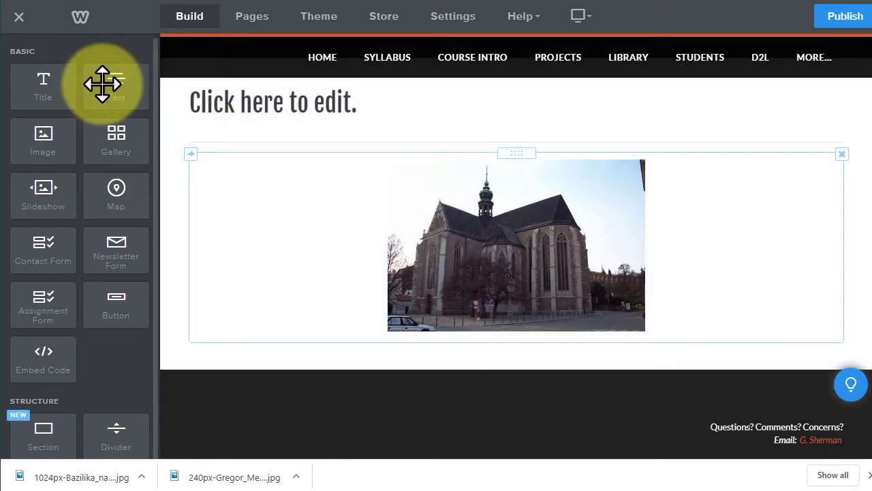
pyautogui.moveTo(101, 84); pyautogui.dragTo(351, 361)
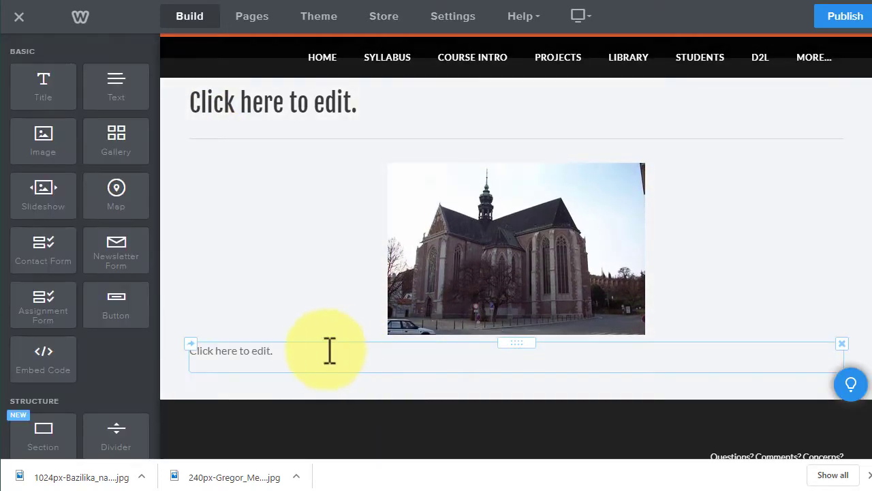
pyautogui.click(319, 353)
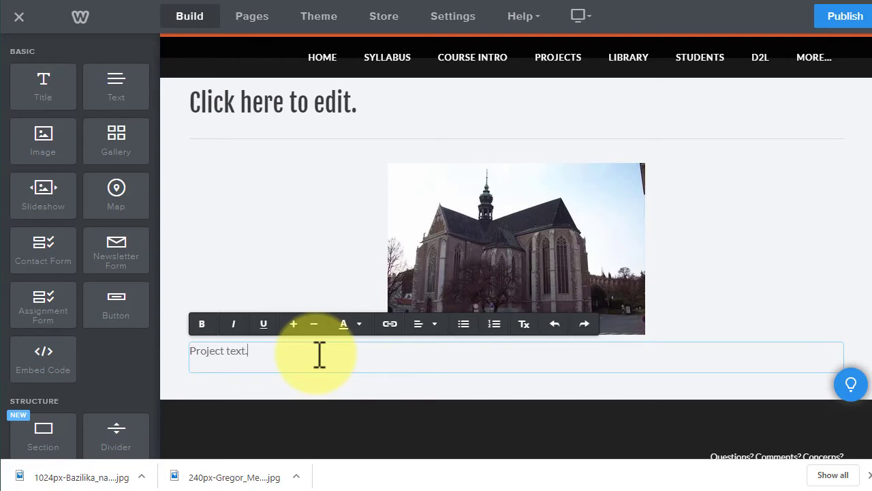
# Step: Add a centred button below the project text in the large orange style
pyautogui.scroll(-1, 126, 299)
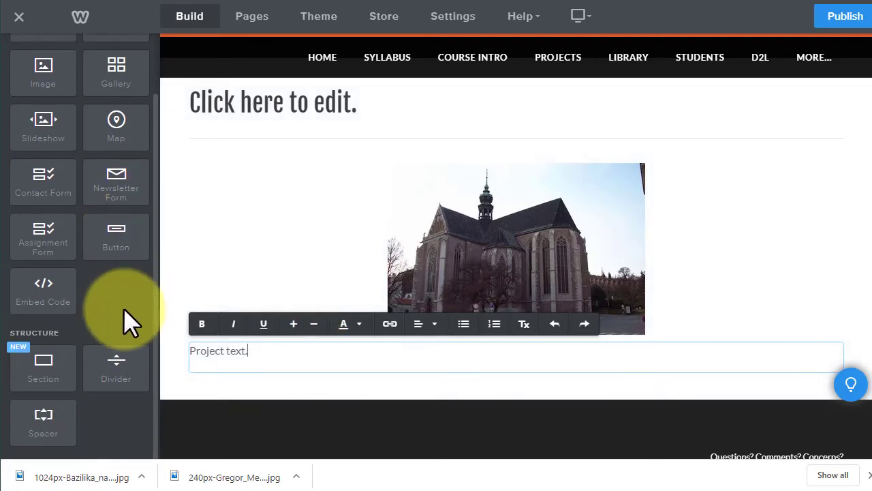
pyautogui.scroll(1, 110, 279)
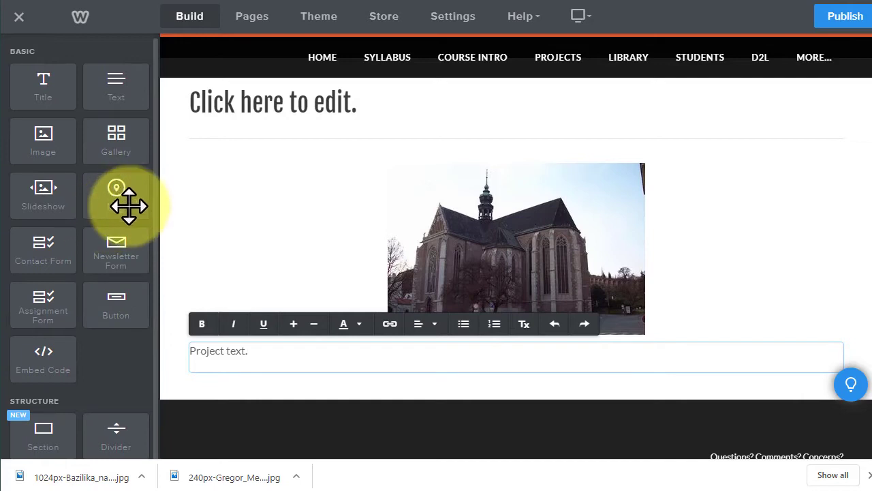
pyautogui.moveTo(113, 306); pyautogui.dragTo(563, 381)
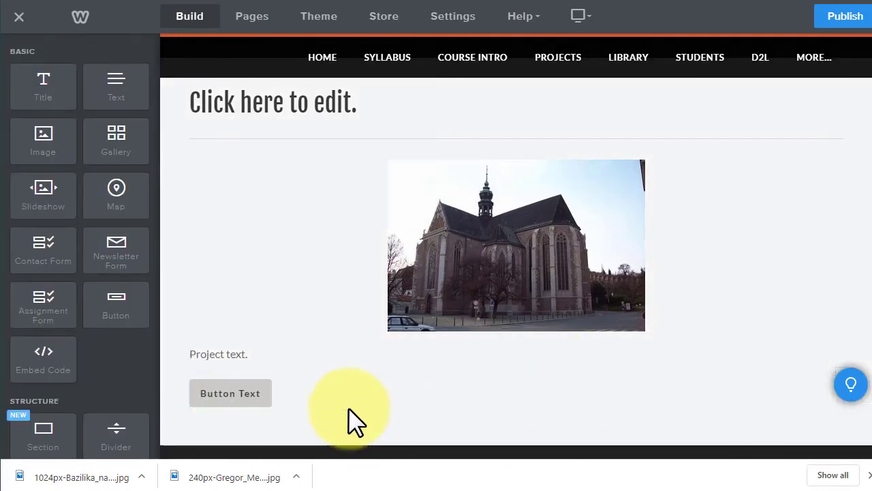
pyautogui.click(575, 249)
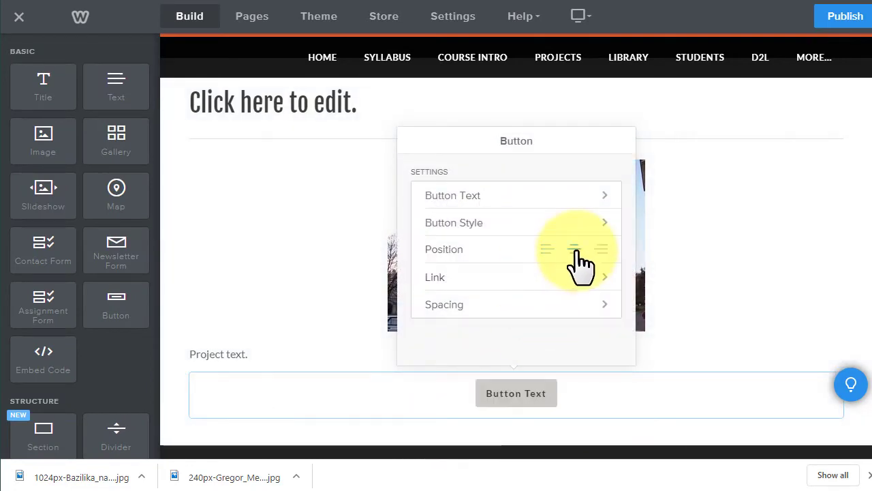
pyautogui.click(457, 223)
pyautogui.scroll(-2, 525, 239)
pyautogui.click(494, 320)
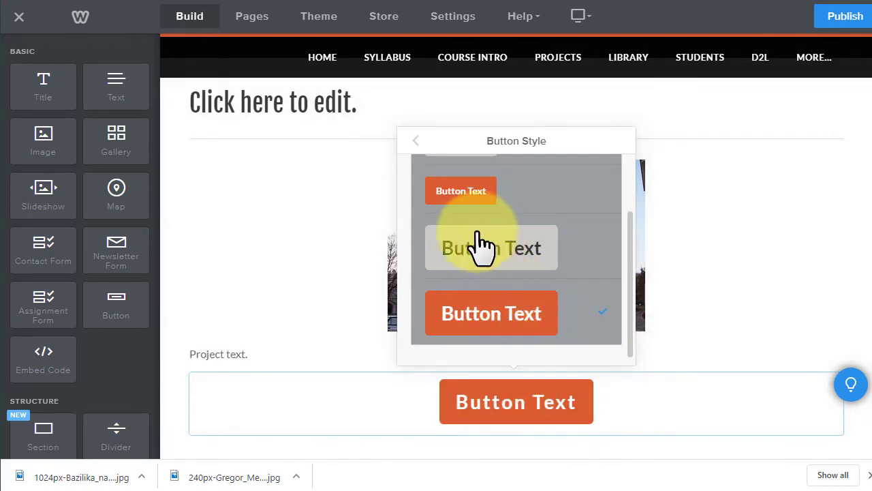
# Step: Change the button's label to 'Mendel's Garden'
pyautogui.click(416, 141)
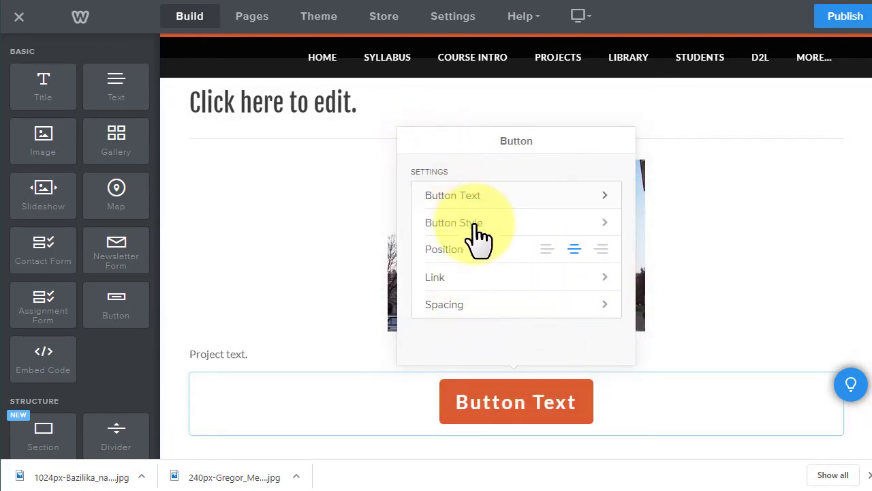
pyautogui.click(458, 197)
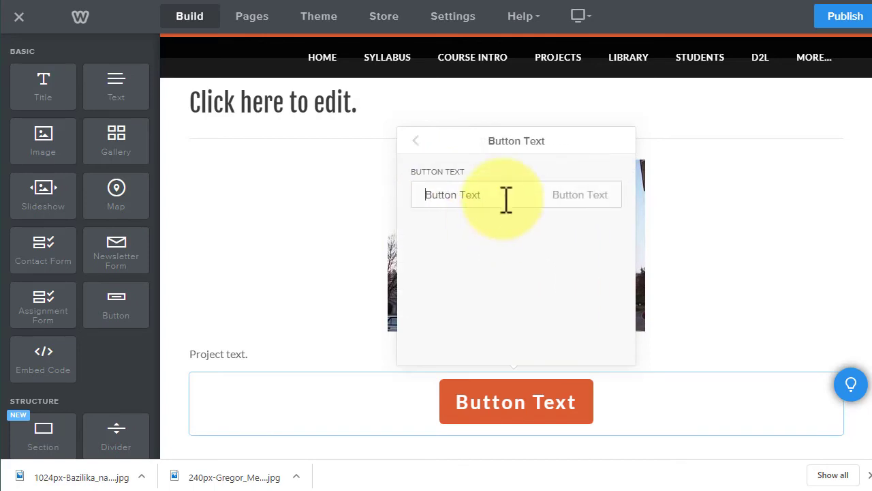
pyautogui.moveTo(506, 199); pyautogui.dragTo(420, 193)
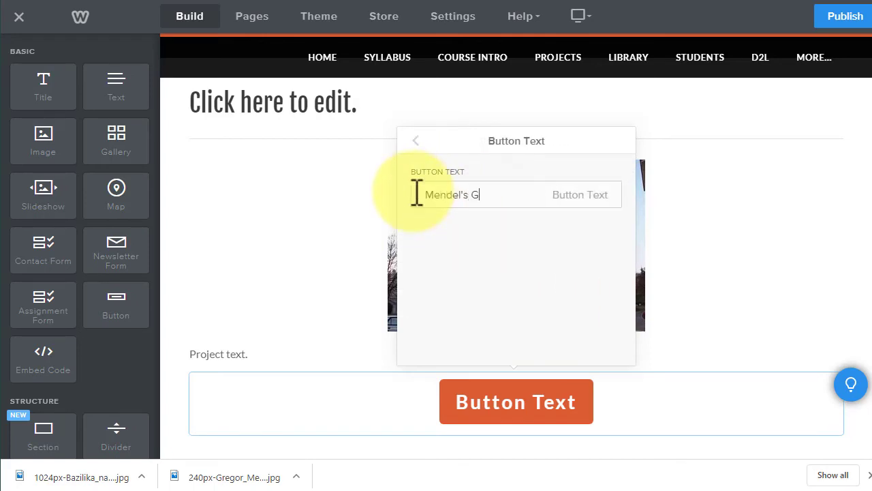
pyautogui.write('arden')
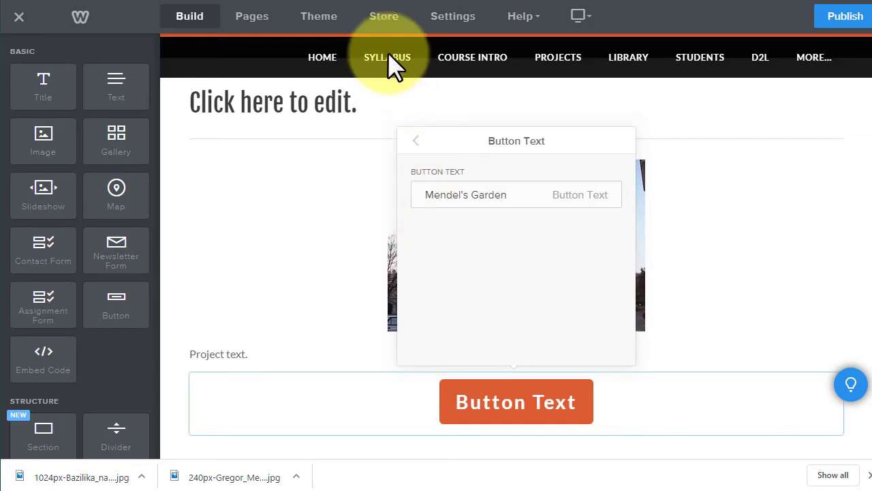
pyautogui.click(415, 140)
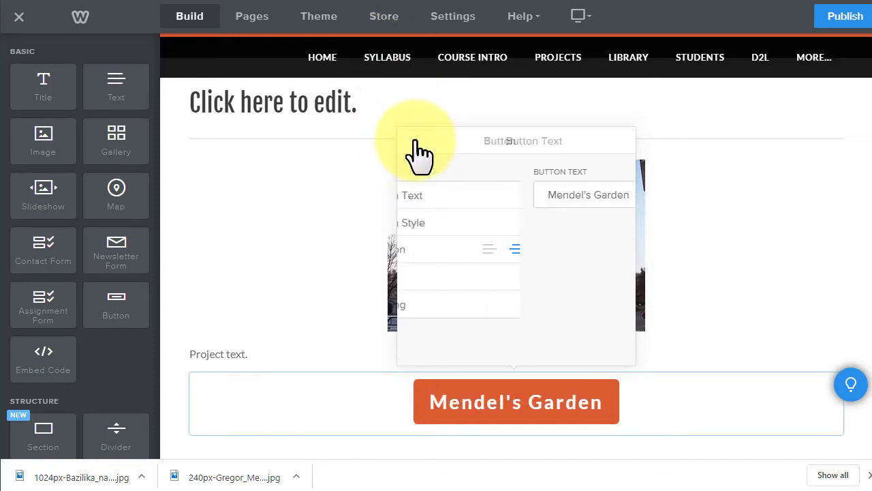
# Step: Link the button to the project's Google Drive share URL as a website link
pyautogui.click(443, 280)
pyautogui.click(477, 177)
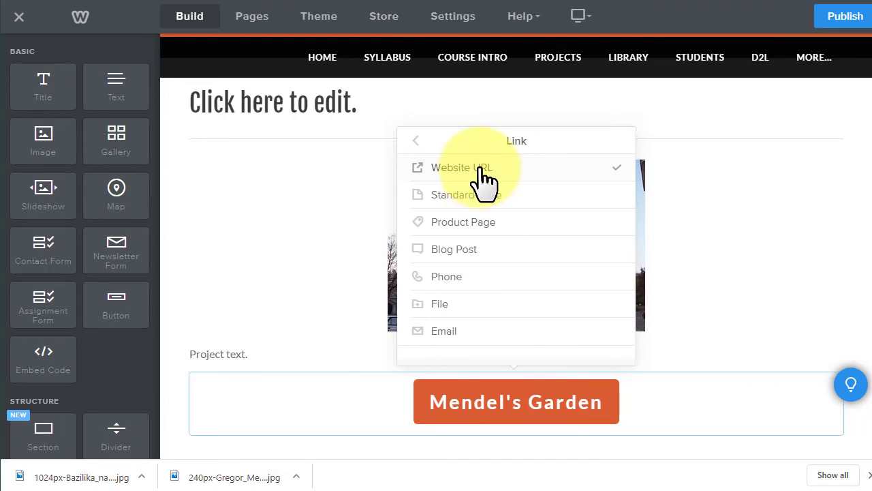
pyautogui.rightClick(454, 227)
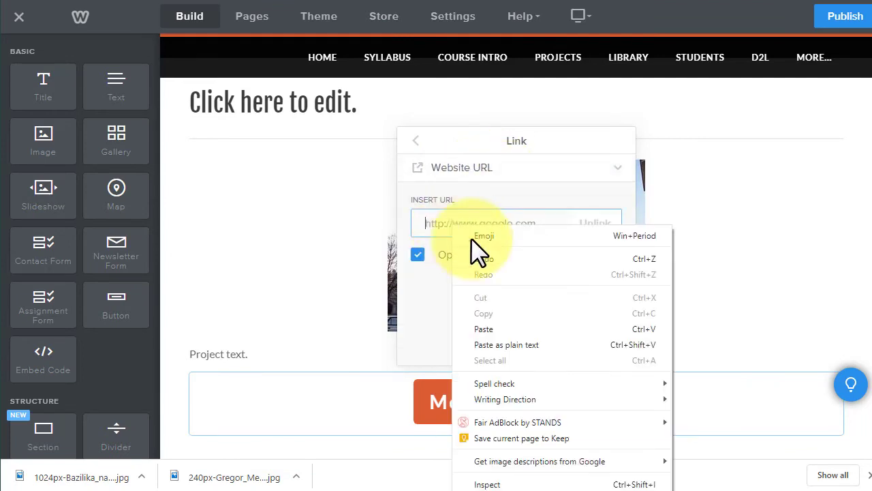
pyautogui.click(501, 345)
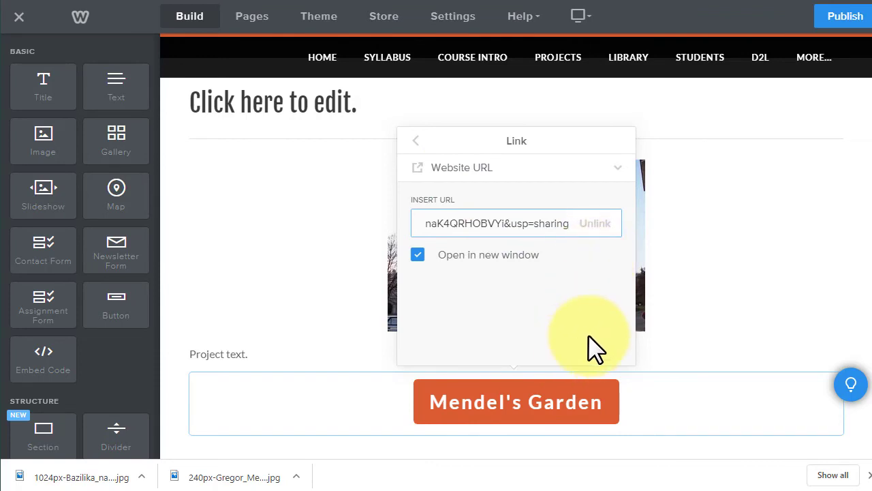
pyautogui.click(421, 141)
# Step: Dismiss the Mendel's Garden button popup to finish the page
pyautogui.click(816, 258)
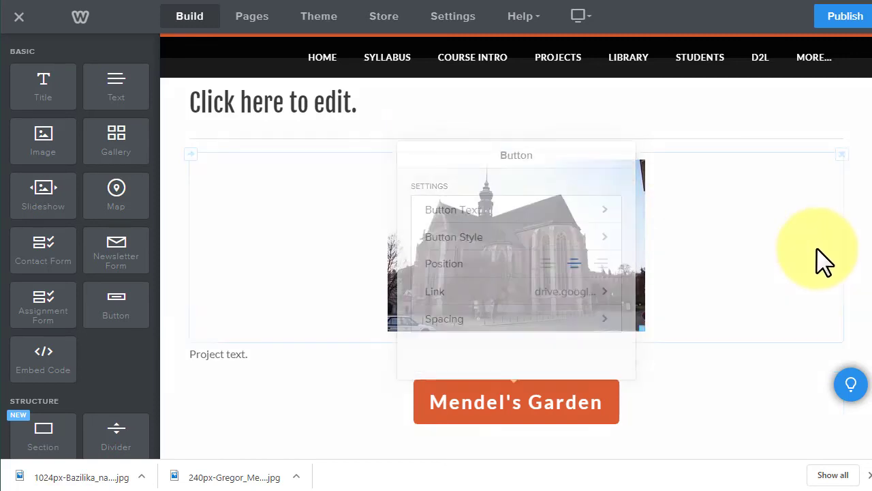